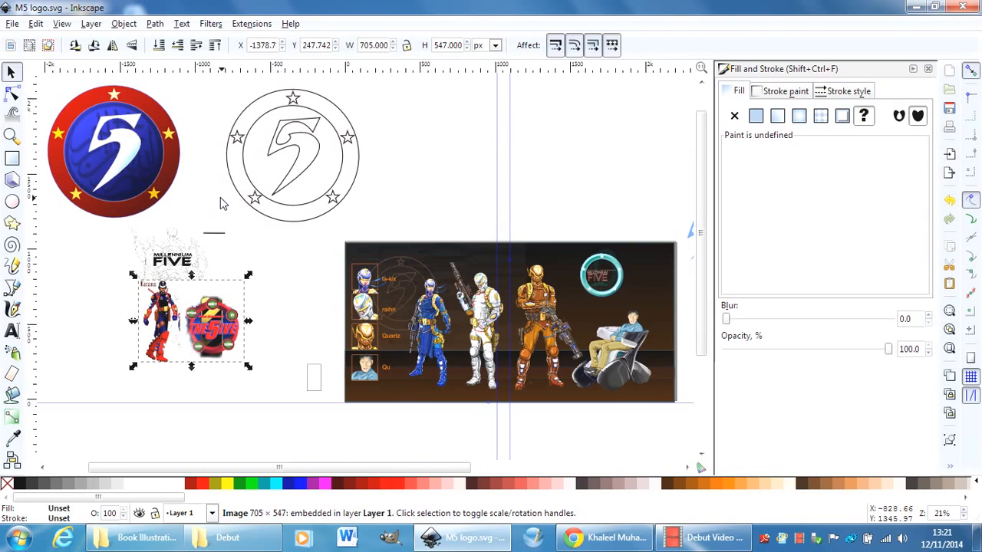
Ungroup the coloured badge logo with the white 5 into its separate objects.
{"action": "left_click", "coordinate": [12, 136]}
{"action": "left_click_drag", "start_coordinate": [48, 84], "coordinate": [215, 238]}
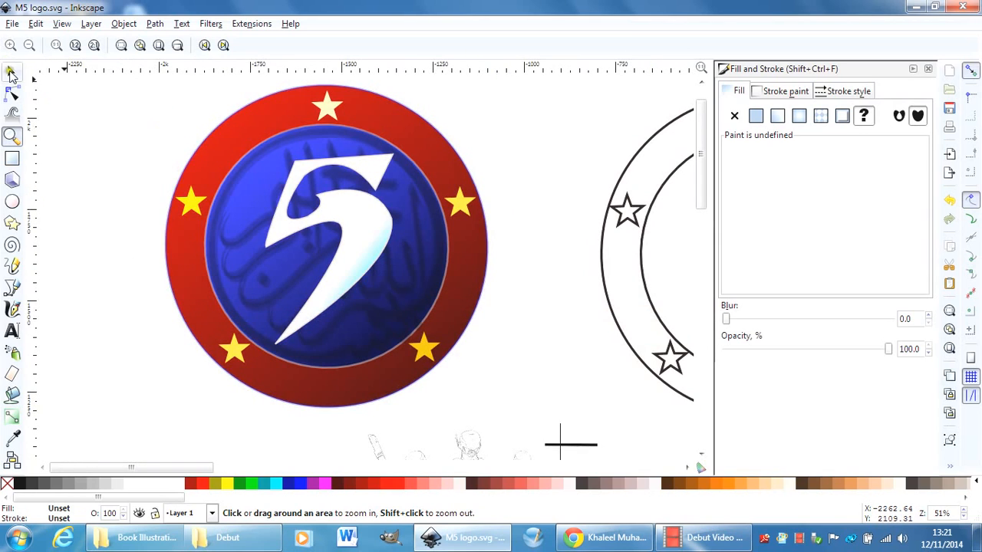
{"action": "left_click", "coordinate": [11, 72]}
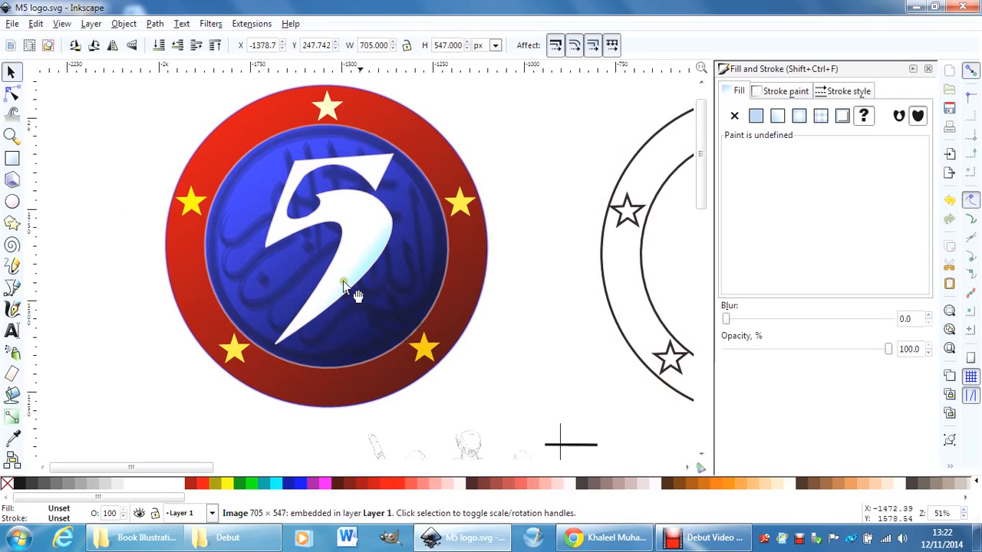
{"action": "left_click", "coordinate": [358, 241]}
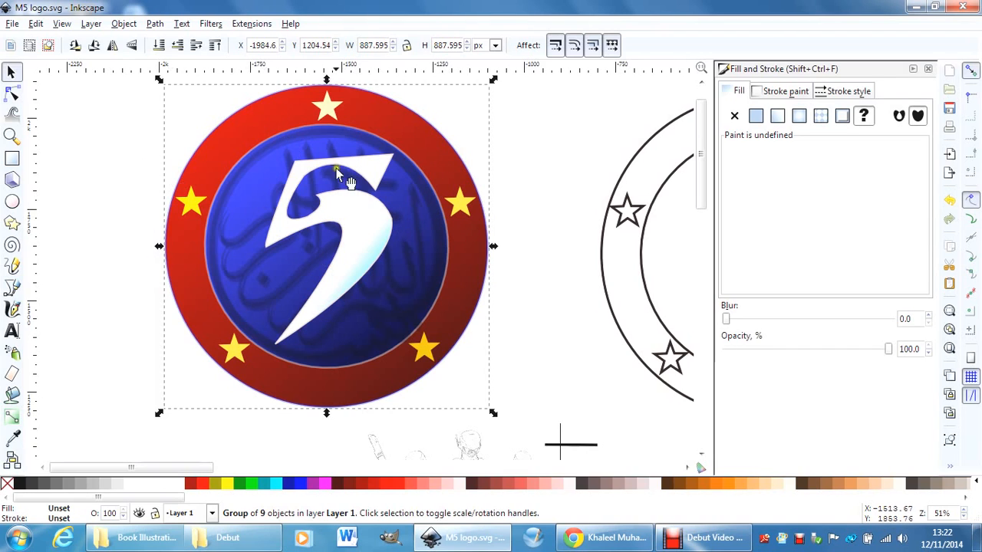
{"action": "left_click", "coordinate": [126, 23]}
{"action": "left_click", "coordinate": [146, 99]}
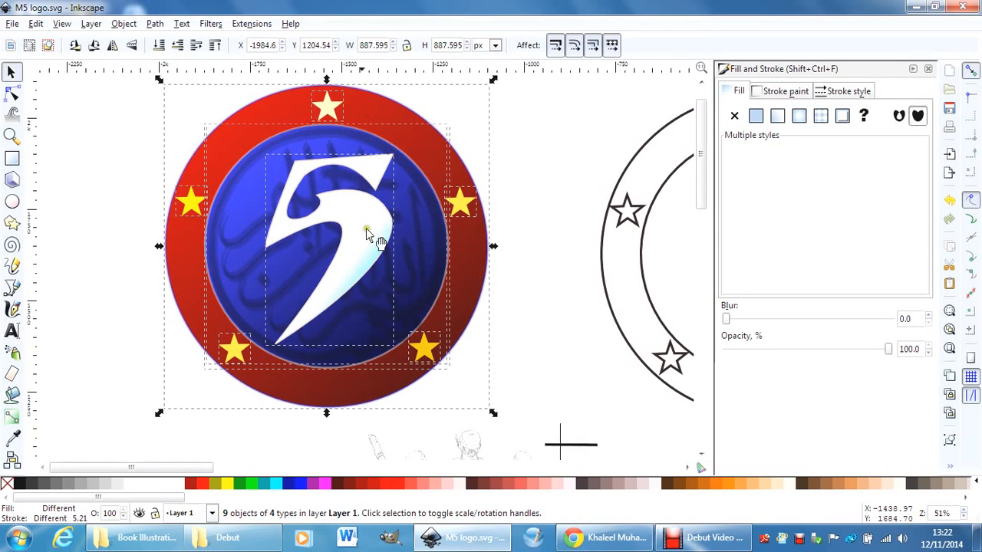
{"action": "left_click", "coordinate": [112, 220]}
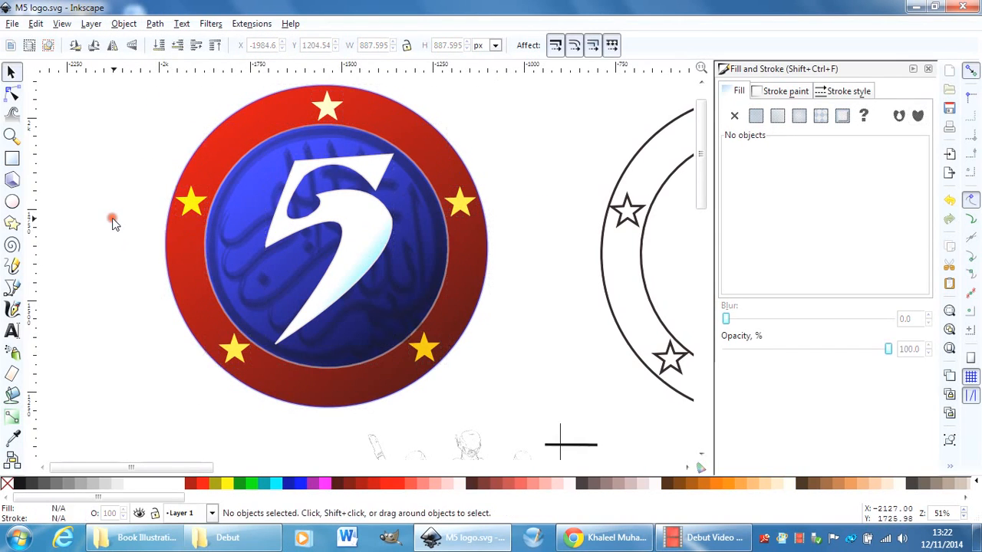
Move the white 5 out of the badge onto the blank canvas to its left.
{"action": "left_click", "coordinate": [365, 243]}
{"action": "left_click_drag", "start_coordinate": [365, 244], "coordinate": [108, 247]}
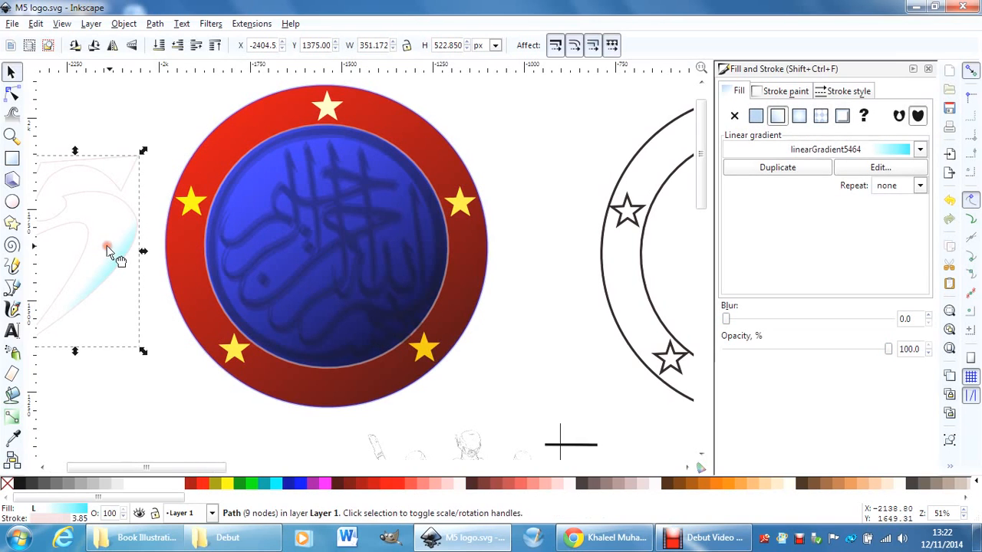
{"action": "left_click_drag", "start_coordinate": [157, 468], "coordinate": [140, 468]}
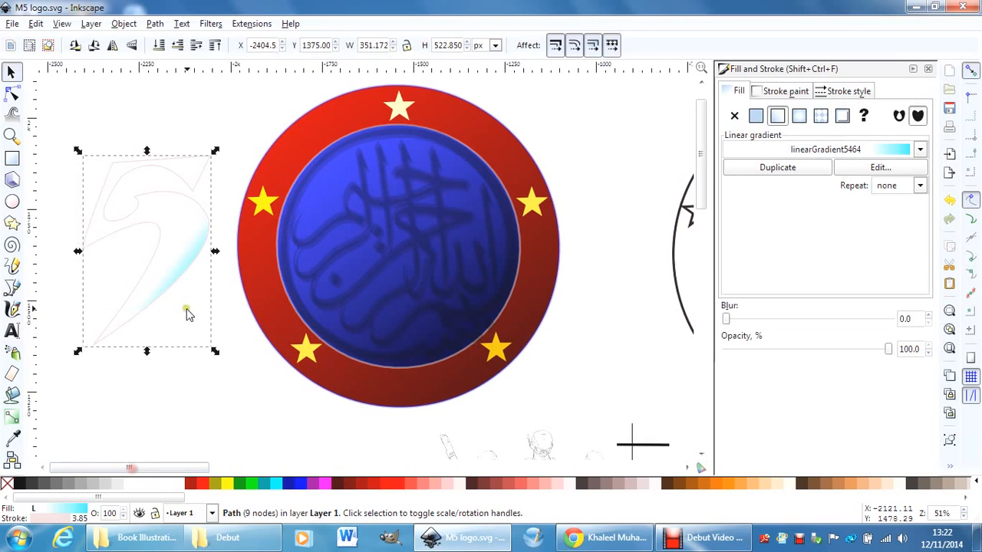
Stretch the 5 by moving its upper corner nodes, lower tip and left point outward and bending its left edge.
{"action": "left_click", "coordinate": [12, 92]}
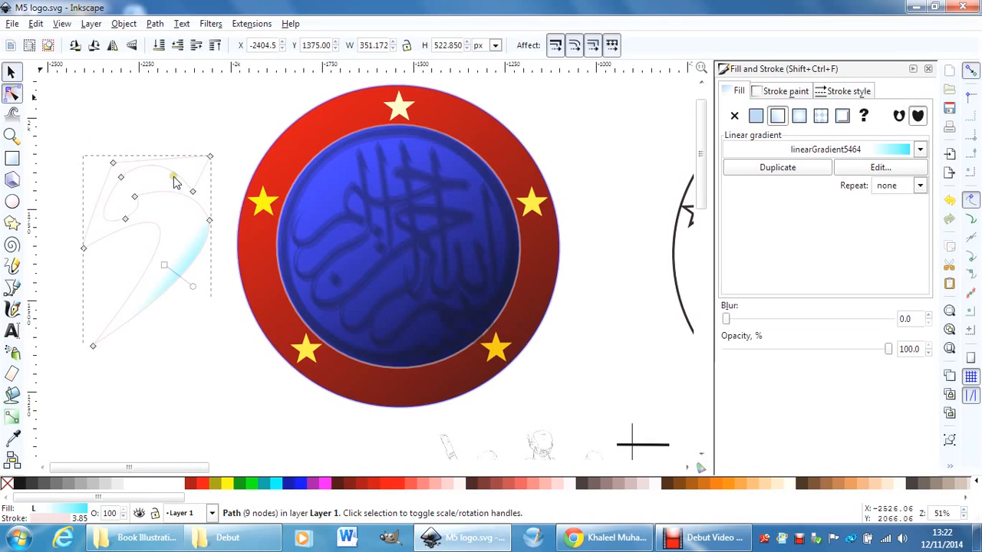
{"action": "left_click_drag", "start_coordinate": [210, 155], "coordinate": [261, 122]}
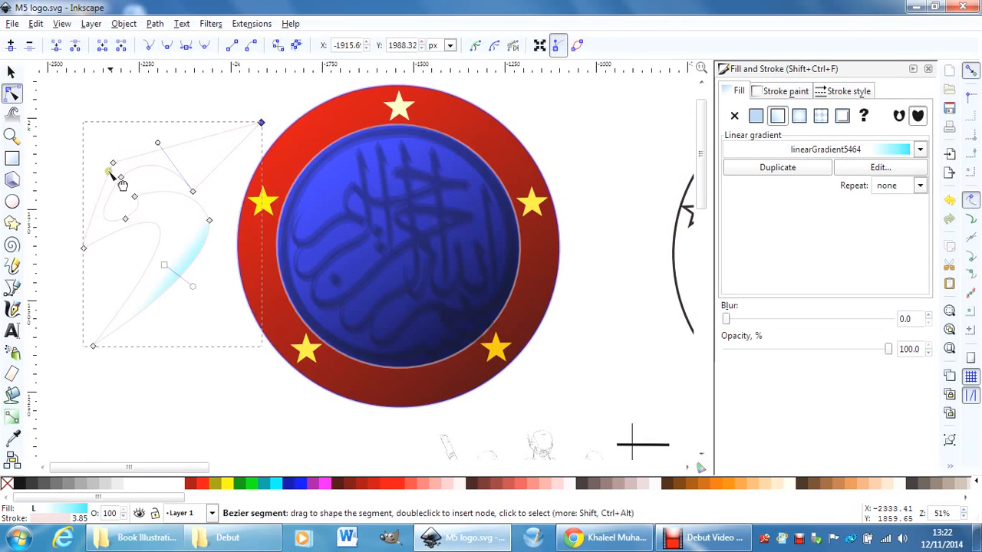
{"action": "left_click_drag", "start_coordinate": [109, 159], "coordinate": [73, 102]}
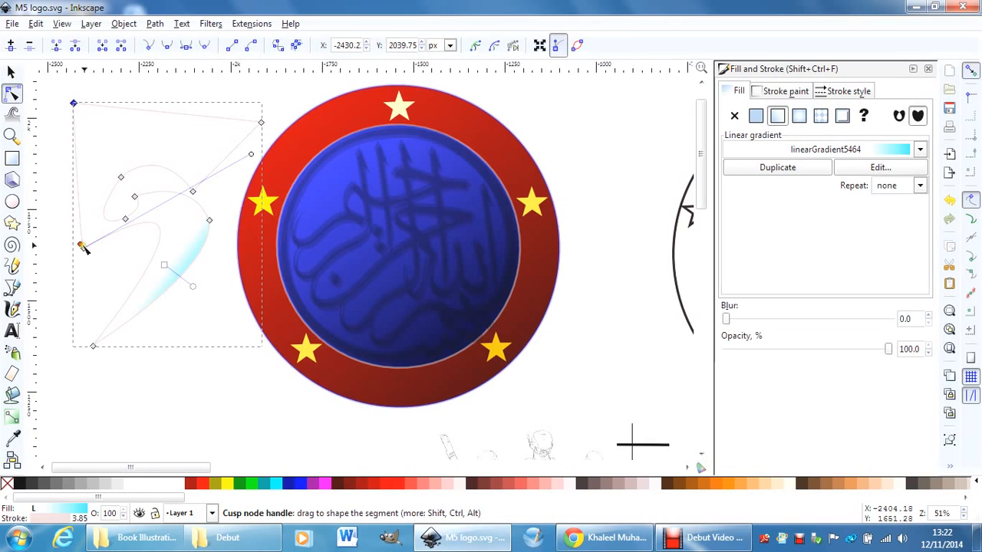
{"action": "left_click_drag", "start_coordinate": [83, 248], "coordinate": [56, 282]}
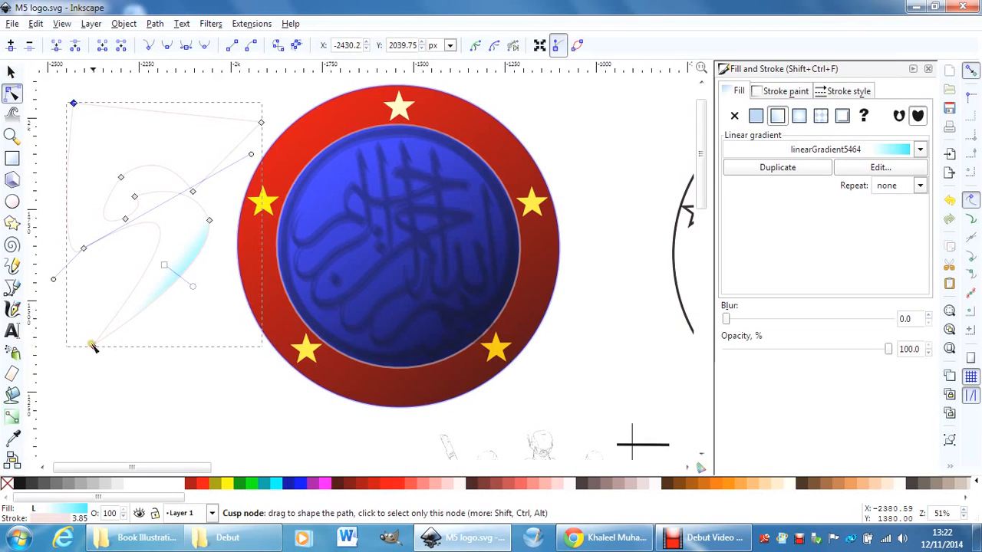
{"action": "left_click_drag", "start_coordinate": [93, 345], "coordinate": [74, 381]}
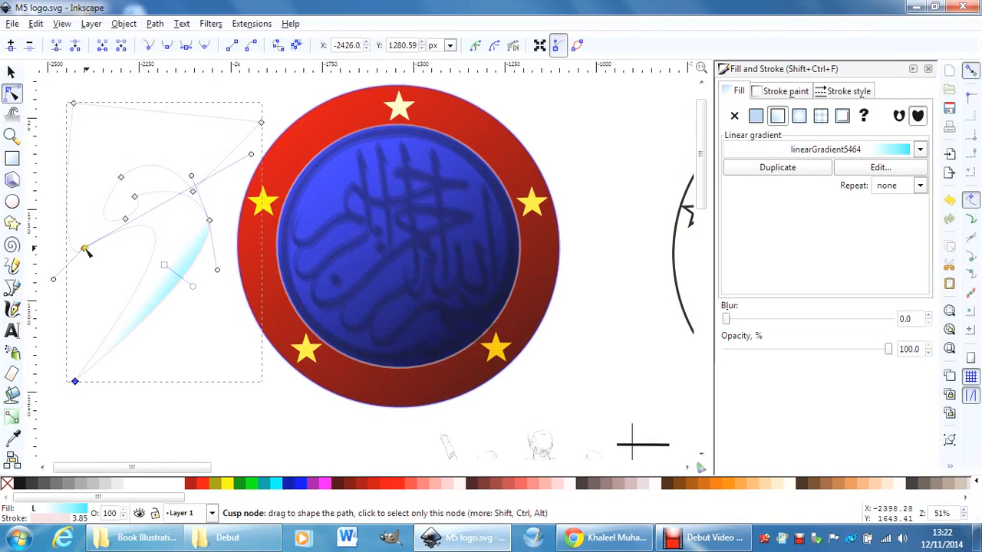
{"action": "left_click_drag", "start_coordinate": [84, 248], "coordinate": [82, 276]}
Adjust the nodes of the 5's inner curl and pull its two upper corners back inward.
{"action": "left_click", "coordinate": [208, 220]}
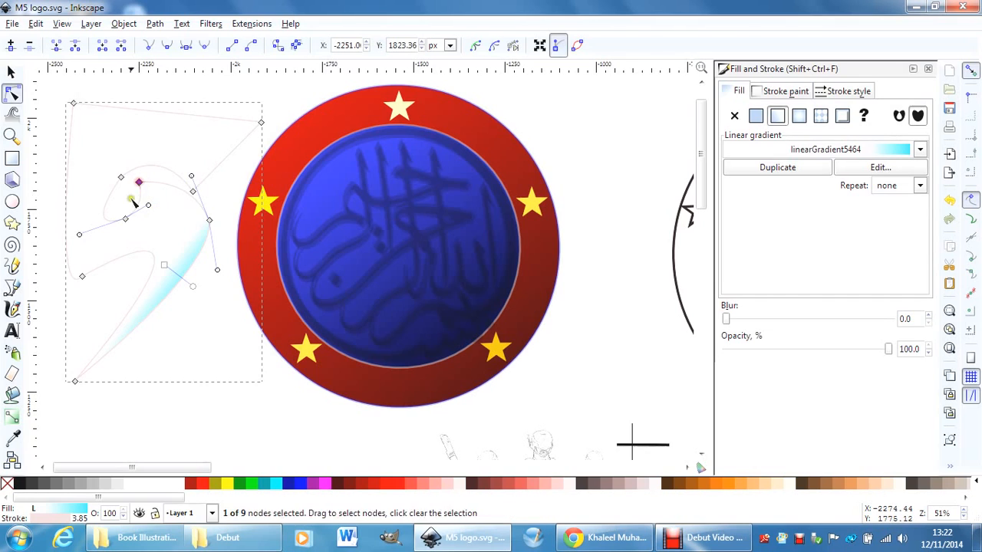
{"action": "left_click_drag", "start_coordinate": [125, 219], "coordinate": [117, 208]}
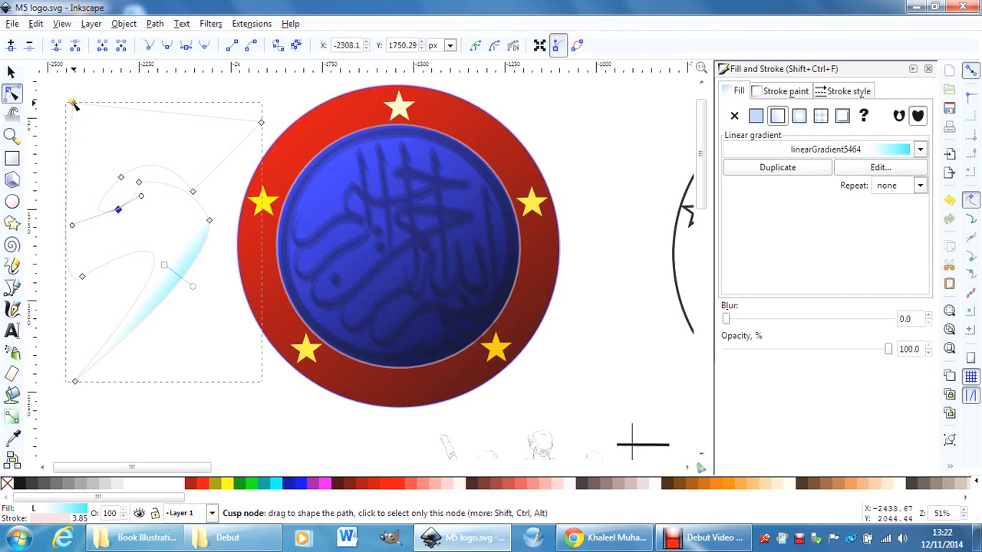
{"action": "left_click_drag", "start_coordinate": [73, 100], "coordinate": [92, 155]}
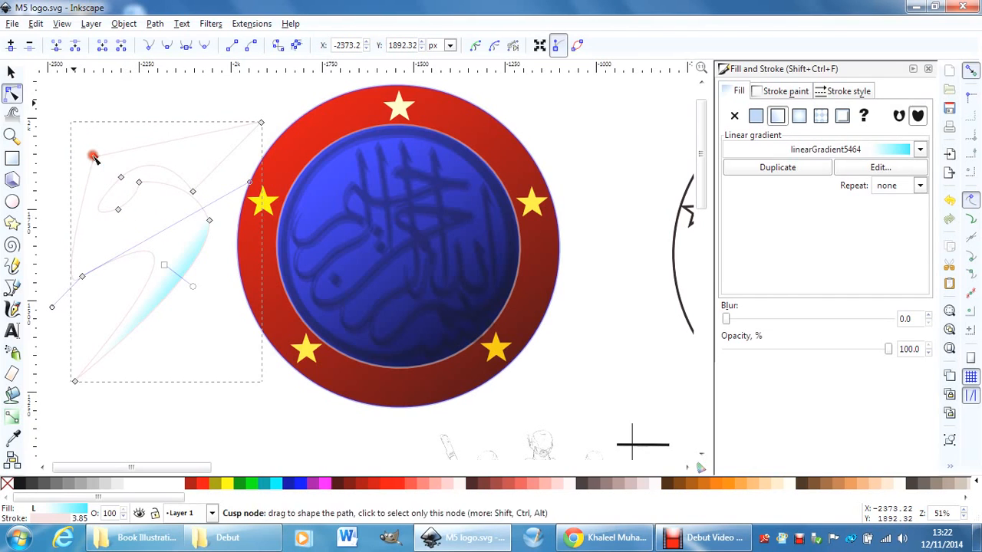
{"action": "left_click_drag", "start_coordinate": [259, 123], "coordinate": [237, 157]}
{"action": "left_click", "coordinate": [13, 73]}
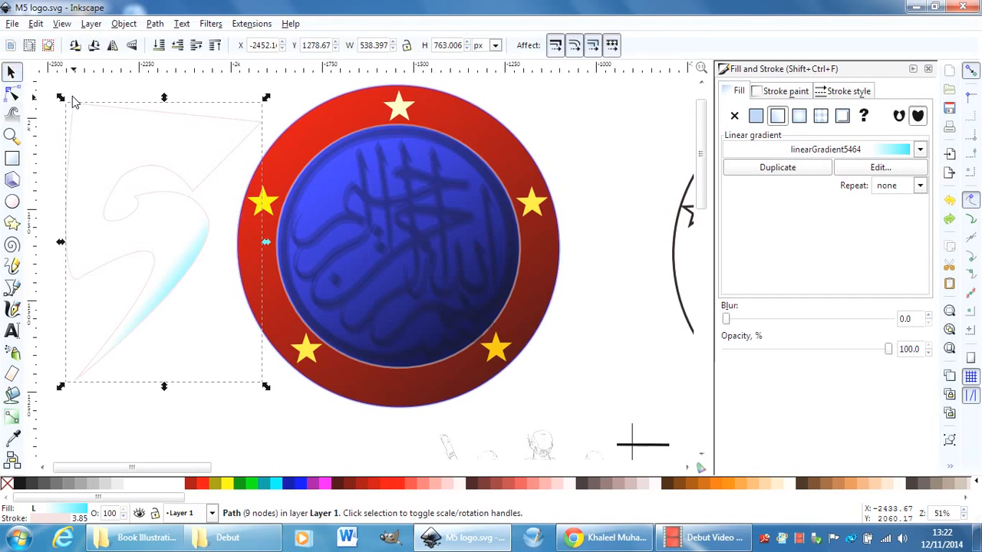
Undo the node edits on the 5 to restore its original shape.
{"action": "key", "text": "ctrl+z"}
{"action": "key", "text": "ctrl+z"}
{"action": "key", "text": "ctrl+z"}
{"action": "key", "text": "ctrl+z"}
{"action": "key", "text": "ctrl+z"}
{"action": "key", "text": "ctrl+z"}
{"action": "key", "text": "ctrl+z"}
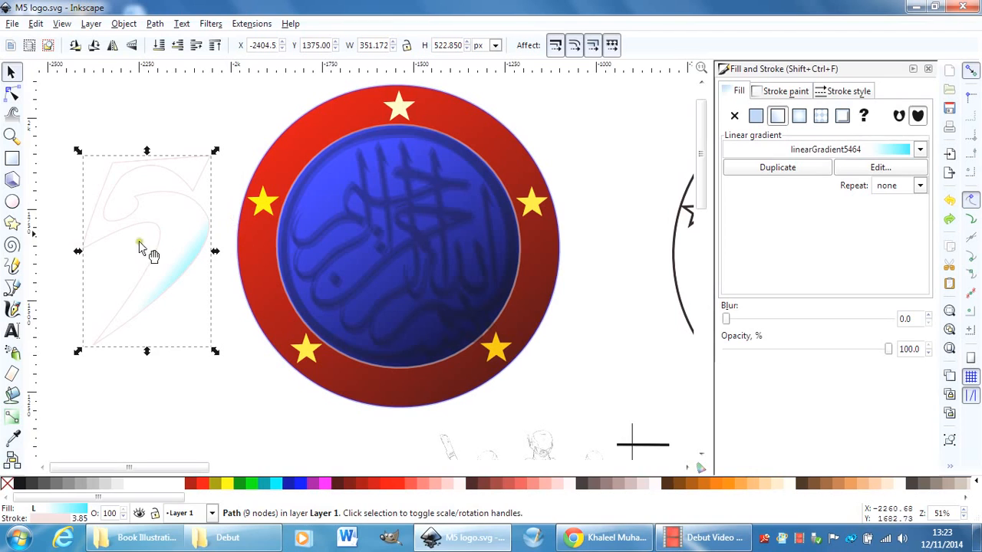
{"action": "left_click", "coordinate": [209, 23]}
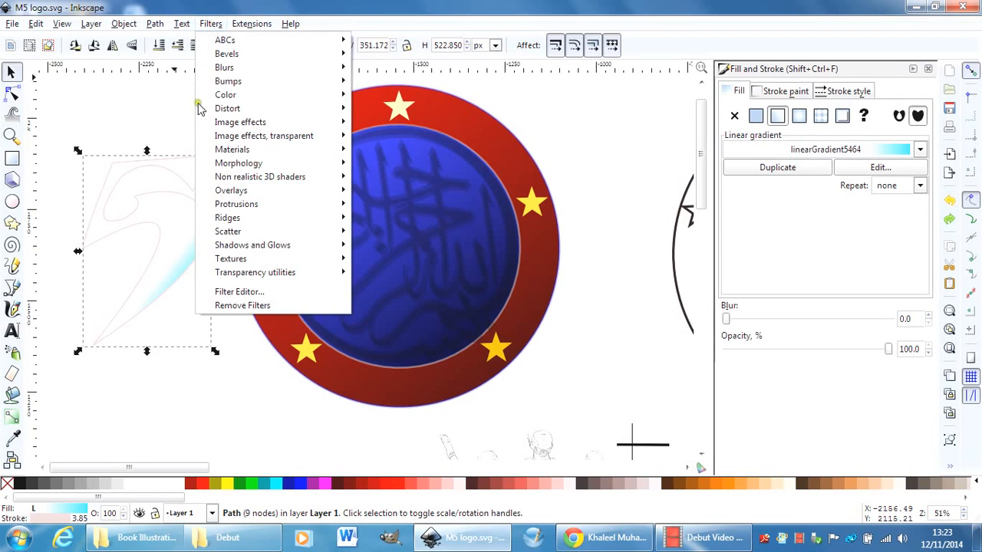
{"action": "left_click", "coordinate": [133, 127]}
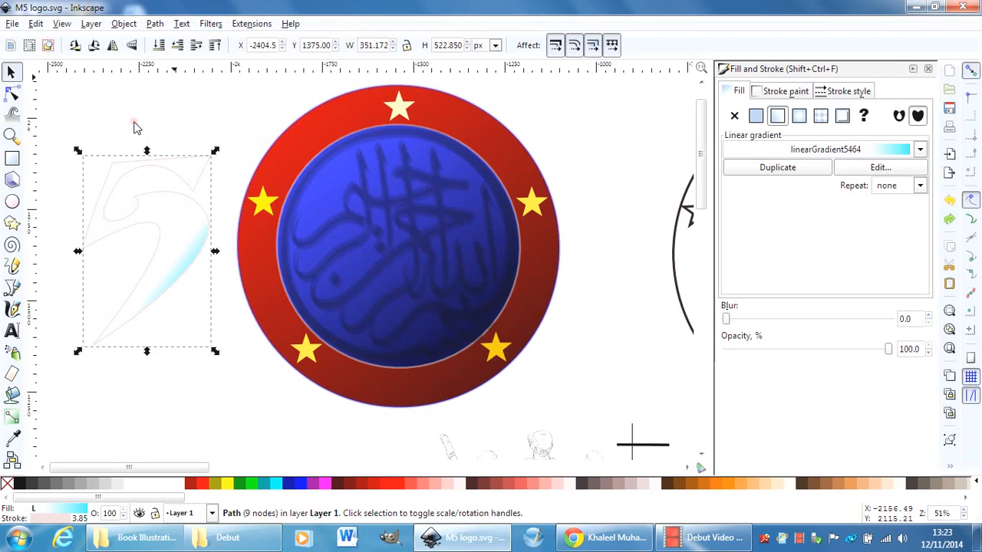
{"action": "left_click", "coordinate": [207, 24]}
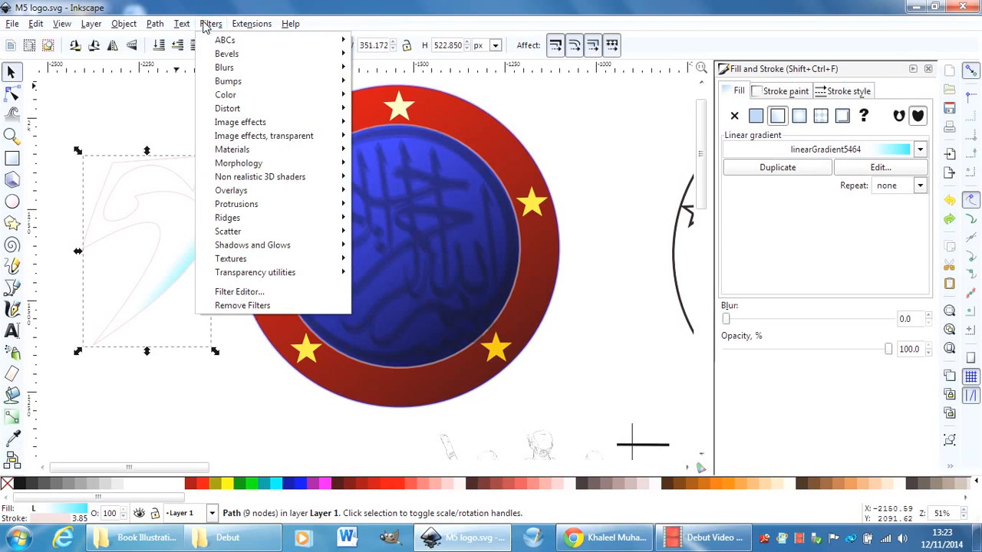
{"action": "left_click", "coordinate": [127, 126]}
{"action": "left_click", "coordinate": [121, 125]}
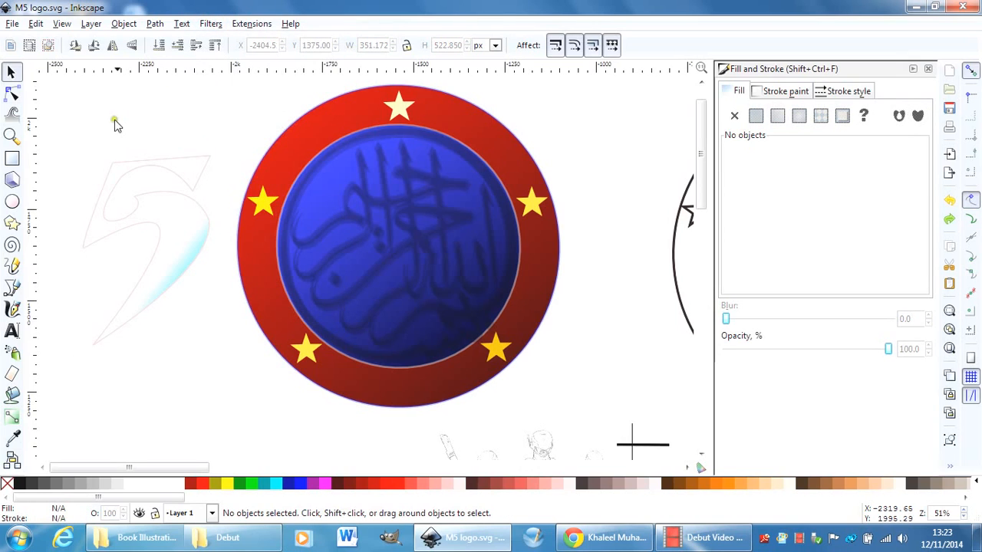
Move the calligraphy group off the blue circle to the blank canvas left of the 5.
{"action": "left_click", "coordinate": [411, 216]}
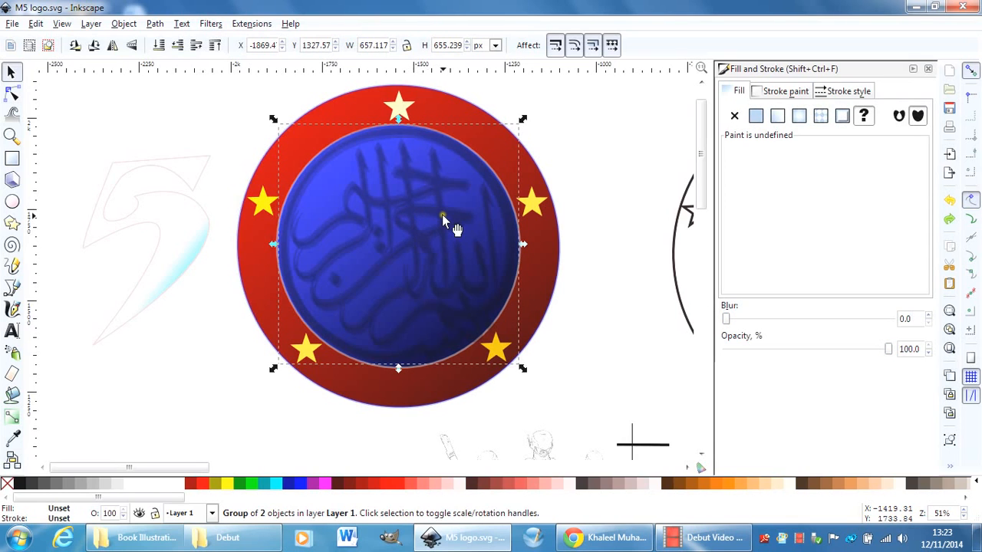
{"action": "left_click", "coordinate": [443, 218]}
{"action": "left_click_drag", "start_coordinate": [443, 219], "coordinate": [196, 206]}
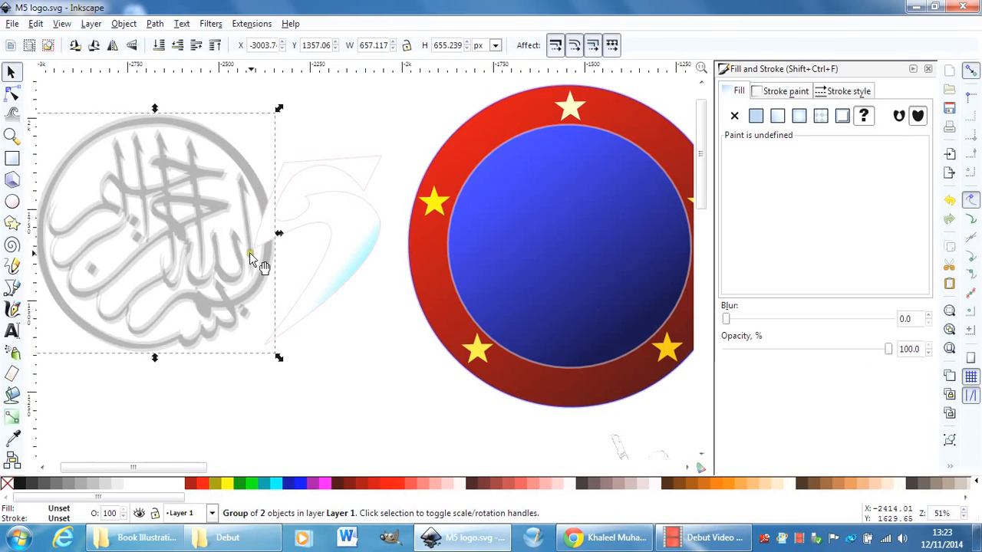
Ungroup the calligraphy, then shift one of its two overlapping copies aside and back over the other.
{"action": "left_click", "coordinate": [123, 24]}
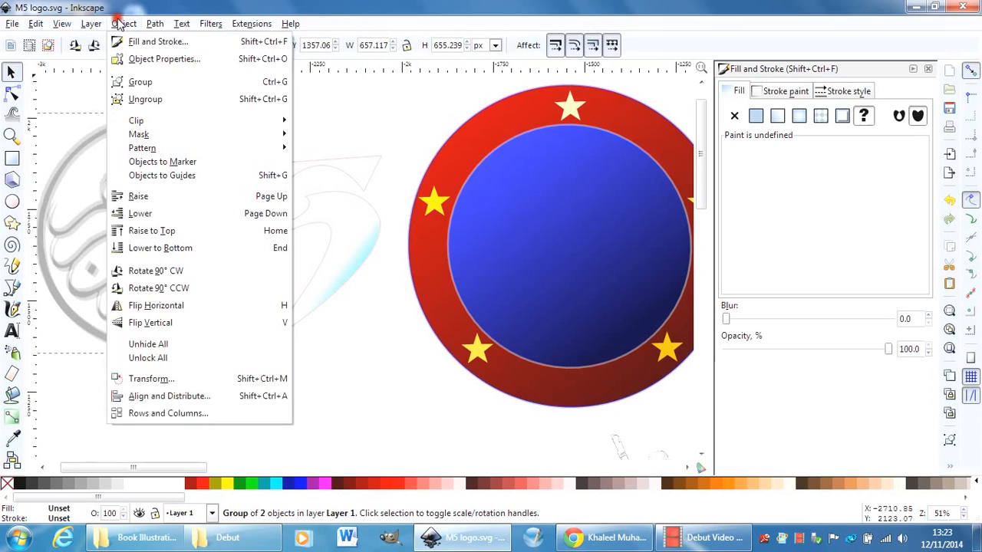
{"action": "left_click", "coordinate": [147, 99]}
{"action": "left_click", "coordinate": [166, 94]}
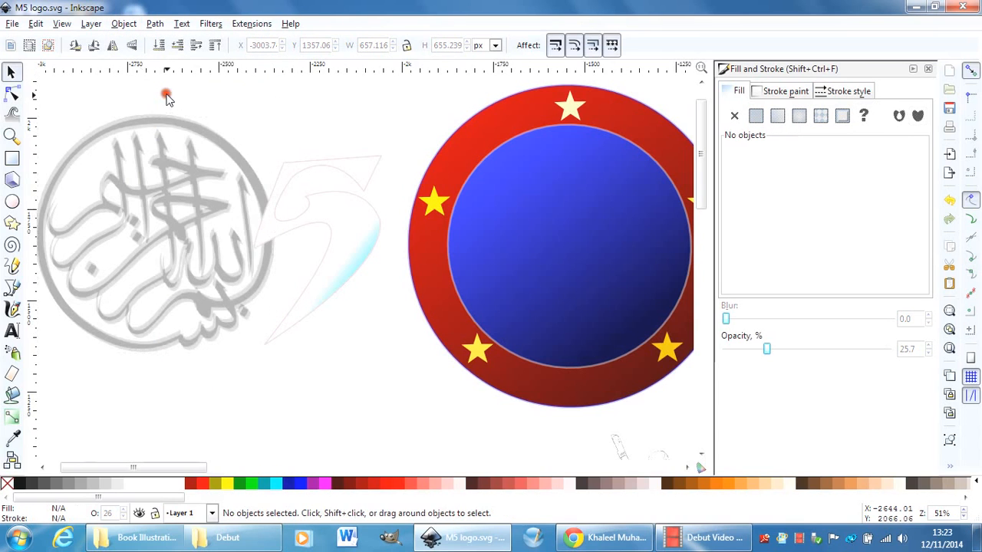
{"action": "mouse_move", "coordinate": [164, 189]}
{"action": "left_mouse_down"}
{"action": "mouse_move", "coordinate": [158, 259]}
{"action": "mouse_move", "coordinate": [237, 278]}
{"action": "mouse_move", "coordinate": [177, 225]}
{"action": "mouse_move", "coordinate": [145, 175]}
{"action": "left_mouse_up"}
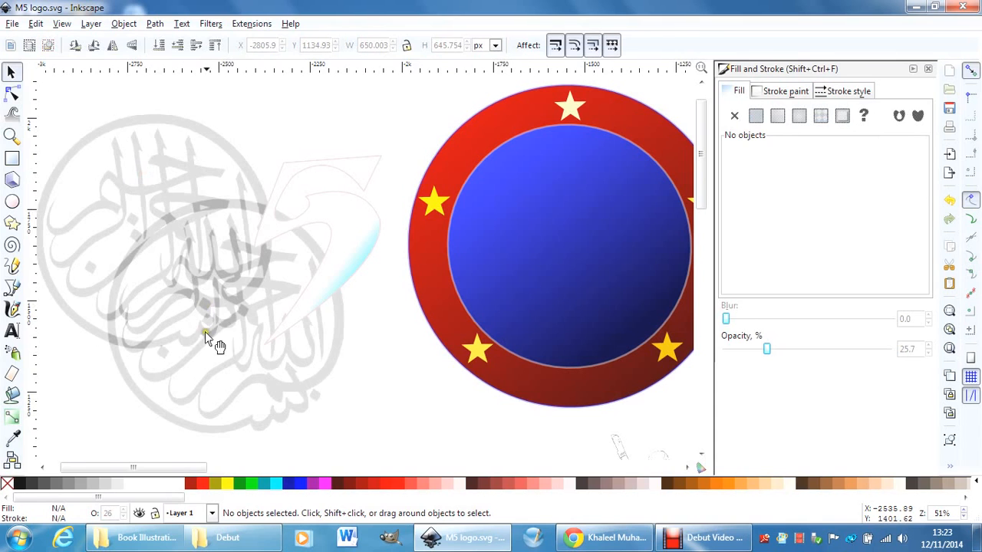
{"action": "left_click_drag", "start_coordinate": [211, 349], "coordinate": [128, 253]}
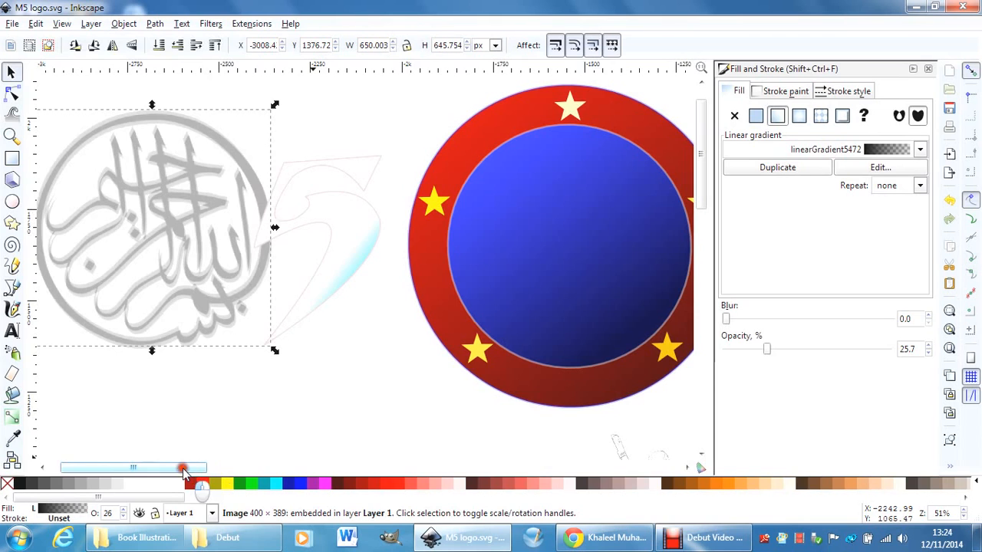
Move the blue circle right so it partly leaves the red circle, and shift the red circle slightly left.
{"action": "left_click_drag", "start_coordinate": [182, 469], "coordinate": [258, 467]}
{"action": "left_click_drag", "start_coordinate": [271, 283], "coordinate": [420, 283]}
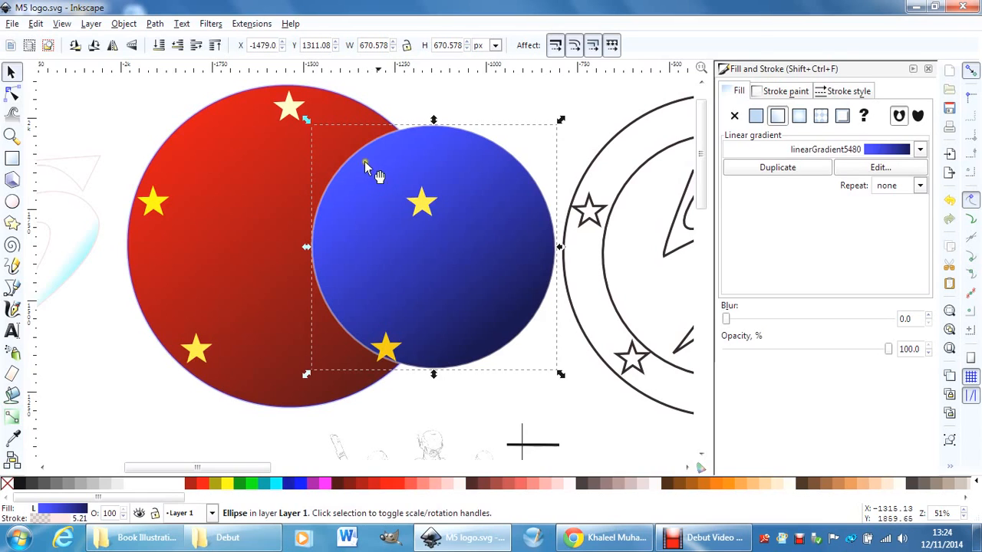
{"action": "left_click", "coordinate": [220, 238]}
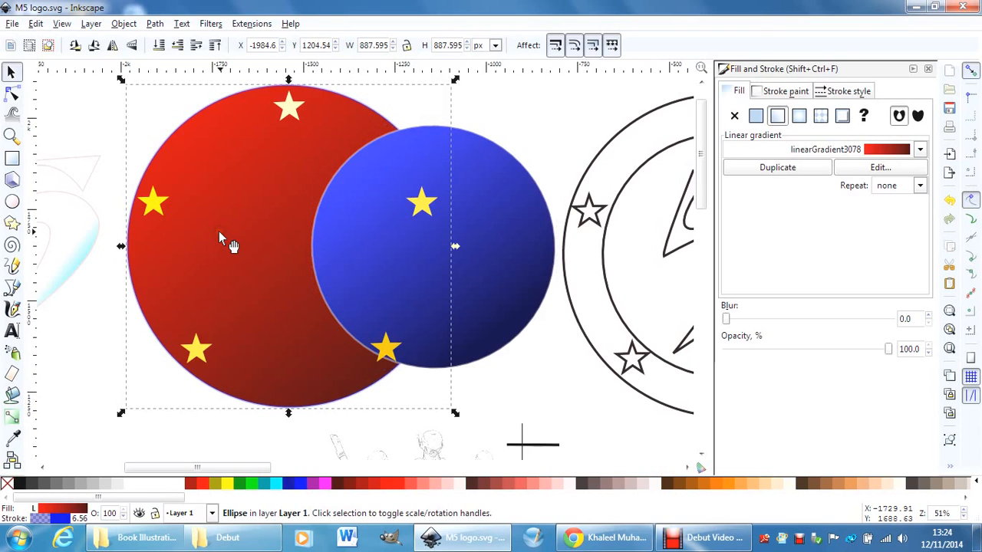
{"action": "left_click_drag", "start_coordinate": [219, 237], "coordinate": [201, 237]}
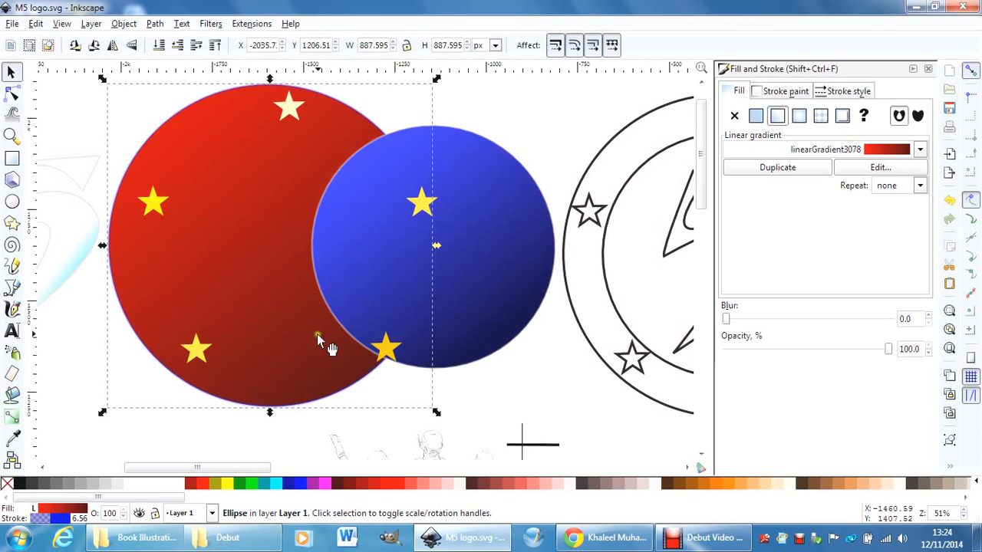
Select the badge's stars one after another to examine them as separate objects with their own fill colours.
{"action": "left_click", "coordinate": [286, 112]}
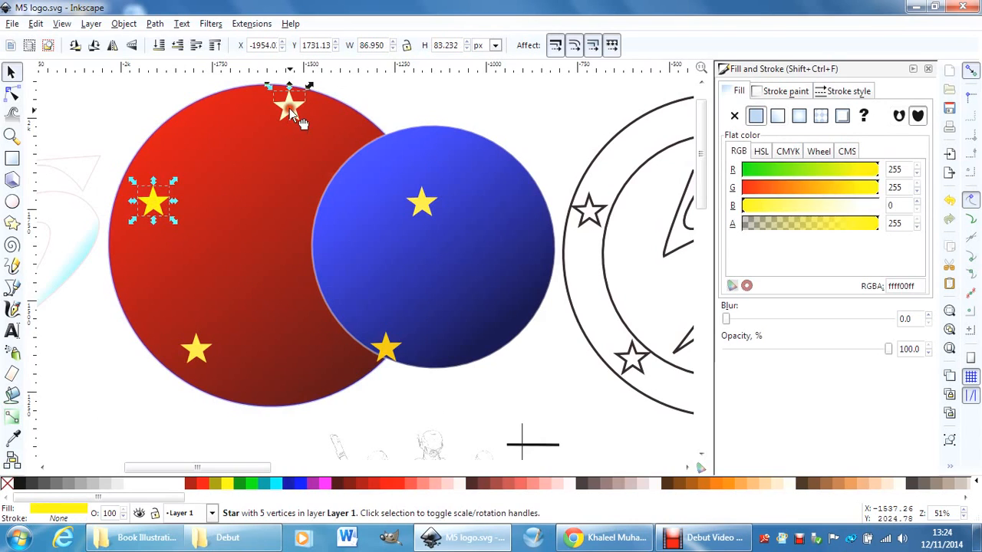
{"action": "left_click", "coordinate": [420, 206]}
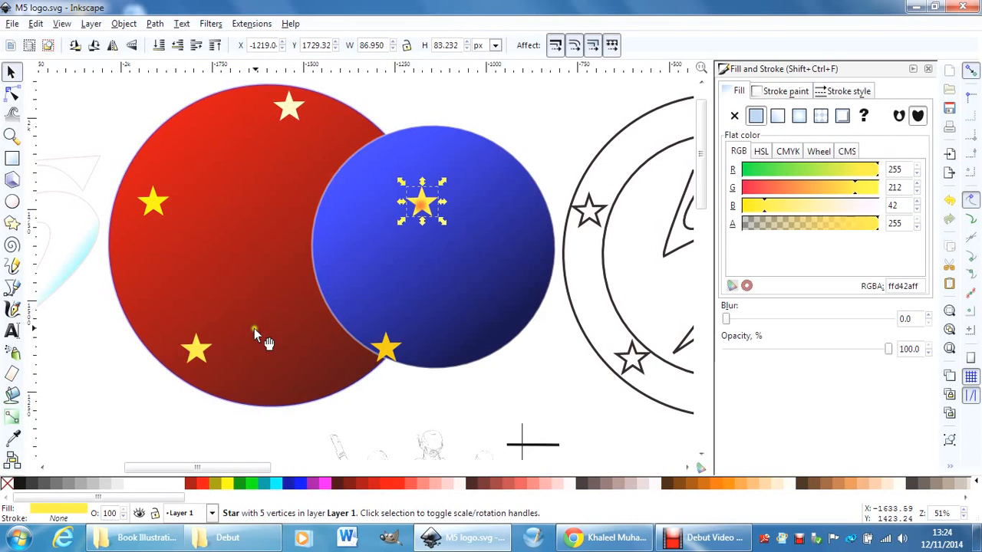
{"action": "left_click", "coordinate": [196, 351]}
{"action": "left_click", "coordinate": [388, 354]}
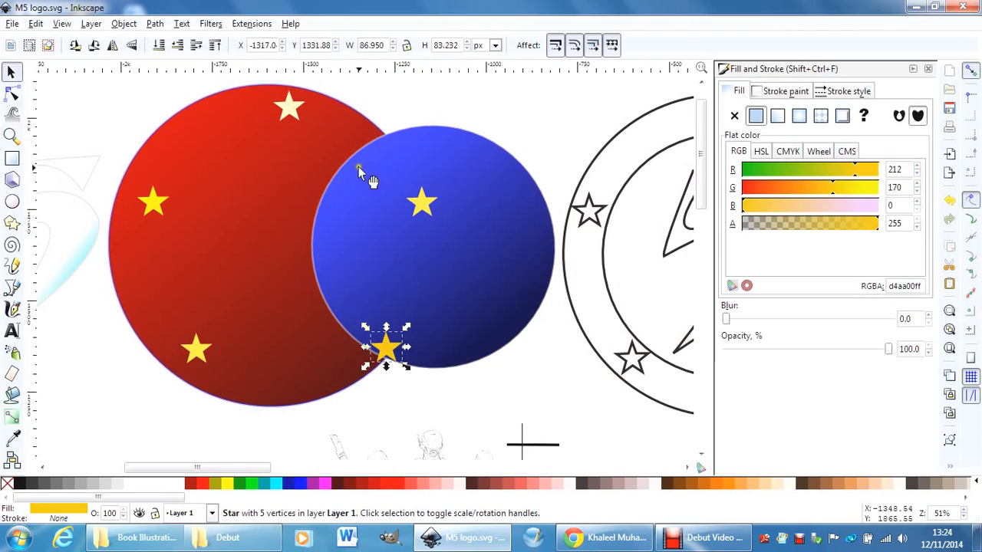
Ungroup the black outlined badge to the right of the blue circle into its separate circles, stars and 5.
{"action": "left_click_drag", "start_coordinate": [227, 473], "coordinate": [314, 473]}
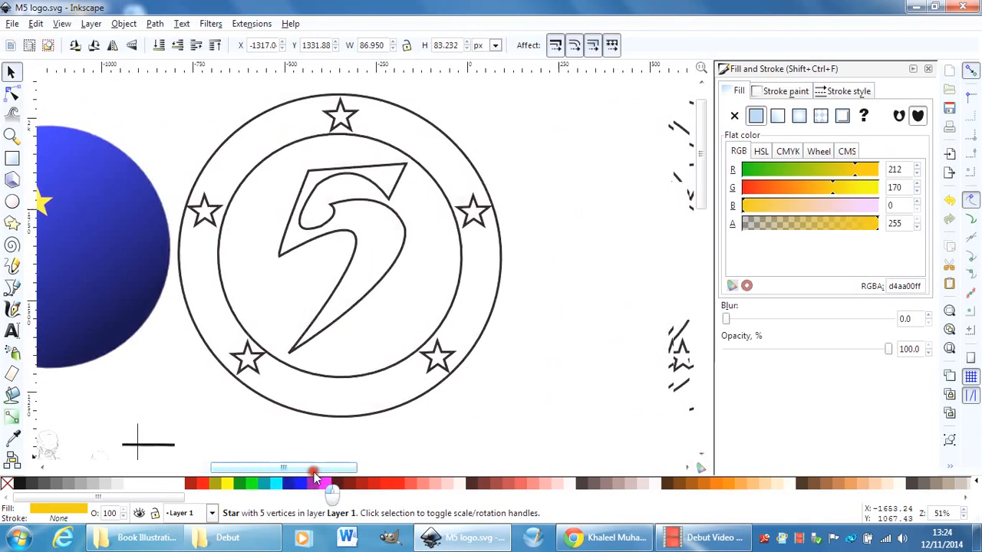
{"action": "left_click", "coordinate": [404, 237]}
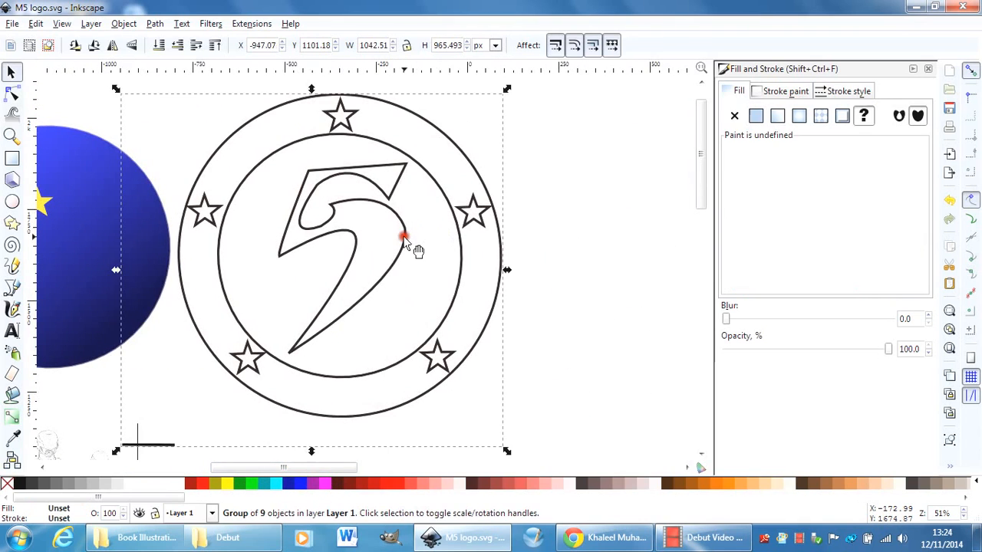
{"action": "left_click", "coordinate": [123, 23]}
{"action": "left_click", "coordinate": [140, 96]}
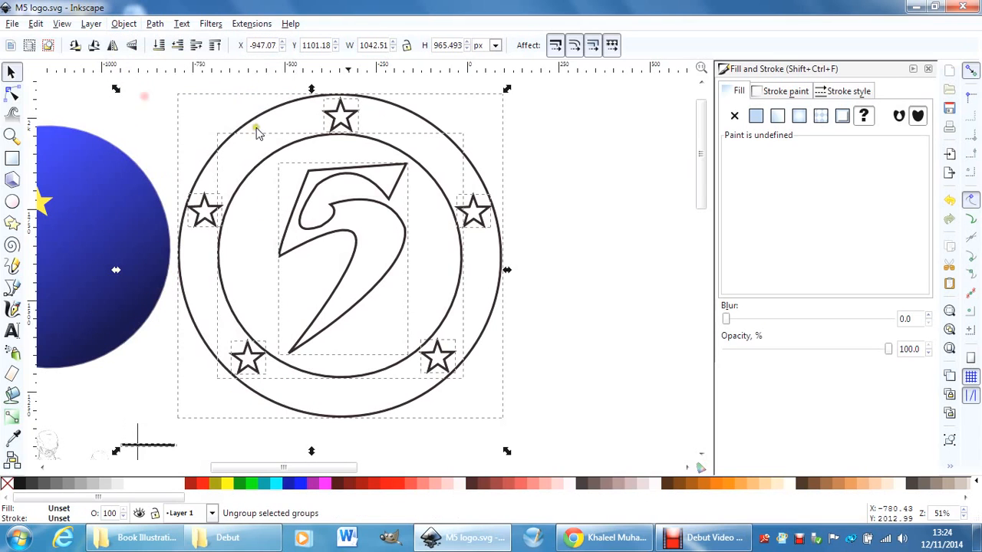
Shift the outlined 5 slightly down and to the left within the badge's inner circle.
{"action": "left_click", "coordinate": [511, 152]}
{"action": "left_click", "coordinate": [396, 186]}
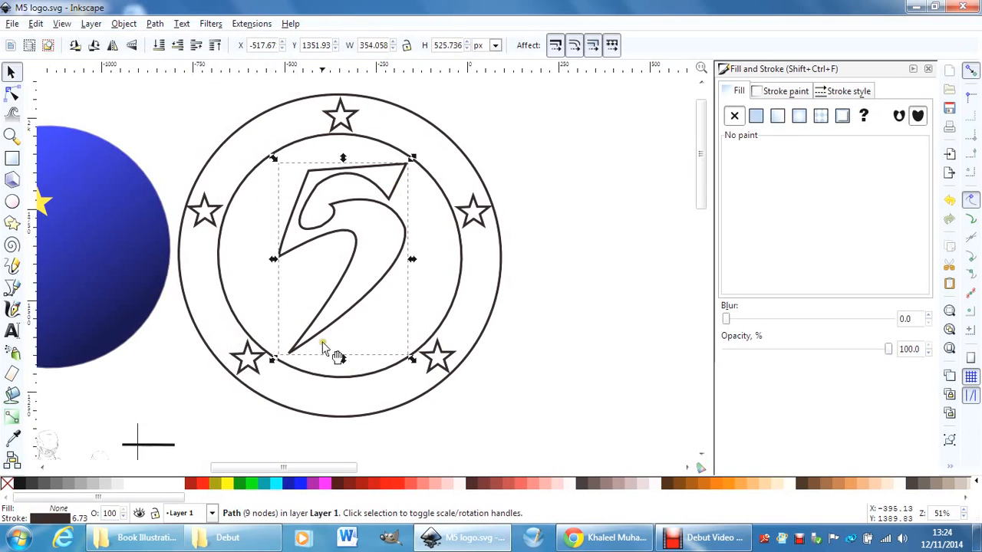
{"action": "left_click_drag", "start_coordinate": [311, 325], "coordinate": [294, 341]}
{"action": "left_click", "coordinate": [424, 260]}
{"action": "left_click_drag", "start_coordinate": [413, 280], "coordinate": [390, 309]}
Draw a rectangle about 1156 by 484 px on the blank canvas to the right of the outlined badge.
{"action": "left_click_drag", "start_coordinate": [295, 466], "coordinate": [390, 469]}
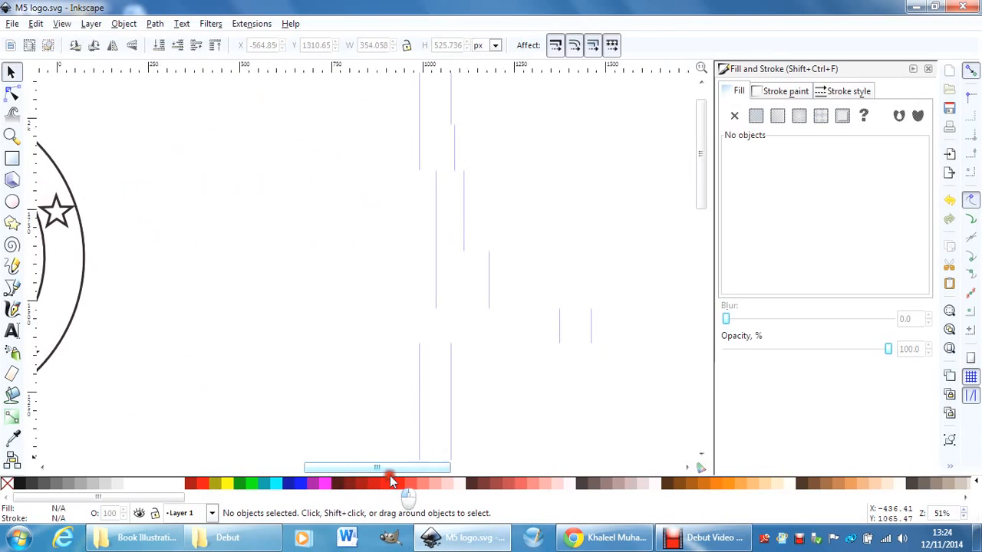
{"action": "left_click", "coordinate": [343, 281]}
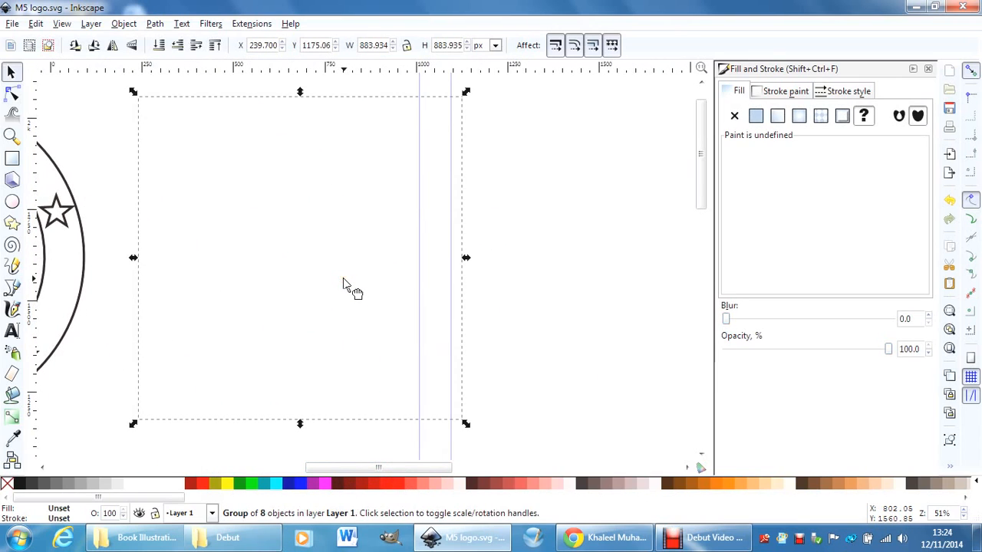
{"action": "left_click", "coordinate": [12, 157]}
{"action": "left_click_drag", "start_coordinate": [77, 124], "coordinate": [523, 314]}
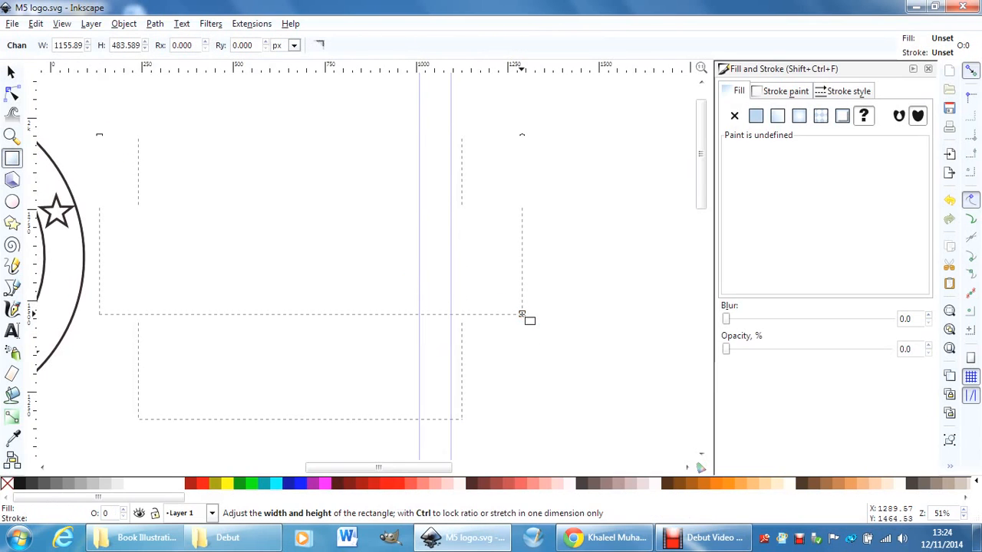
Fill the new rectangle with black and narrow it from its right side to about 1042 px wide.
{"action": "left_click", "coordinate": [12, 72]}
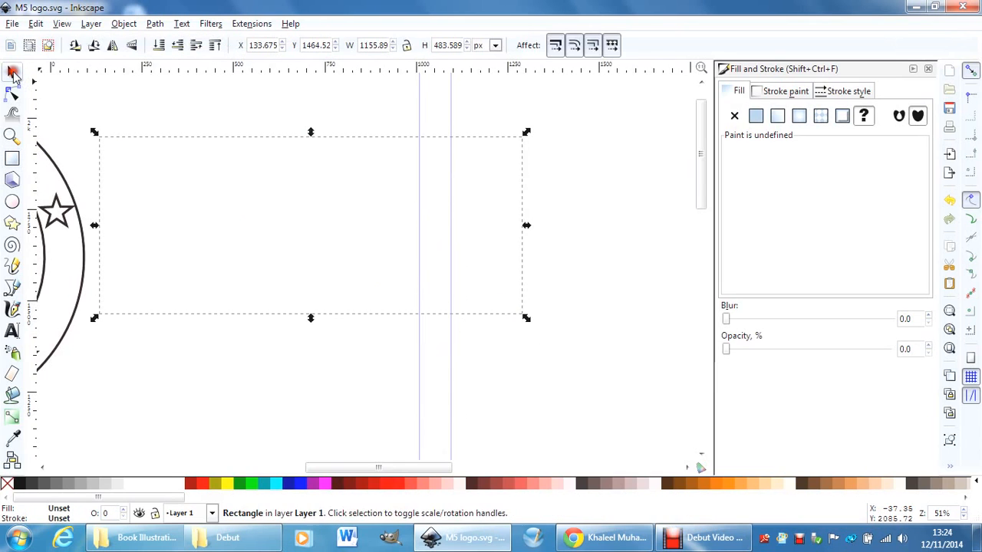
{"action": "left_click", "coordinate": [21, 485]}
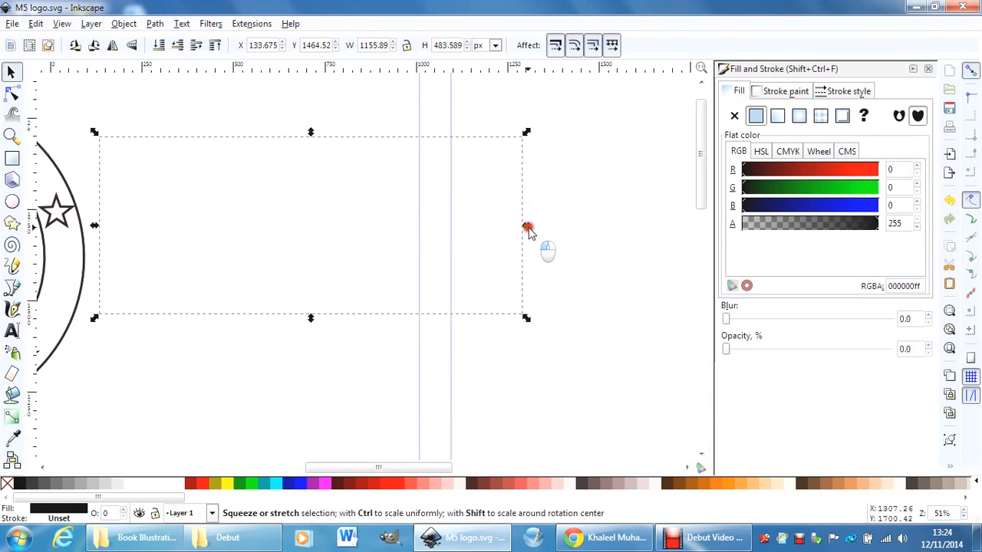
{"action": "left_click_drag", "start_coordinate": [526, 225], "coordinate": [484, 225]}
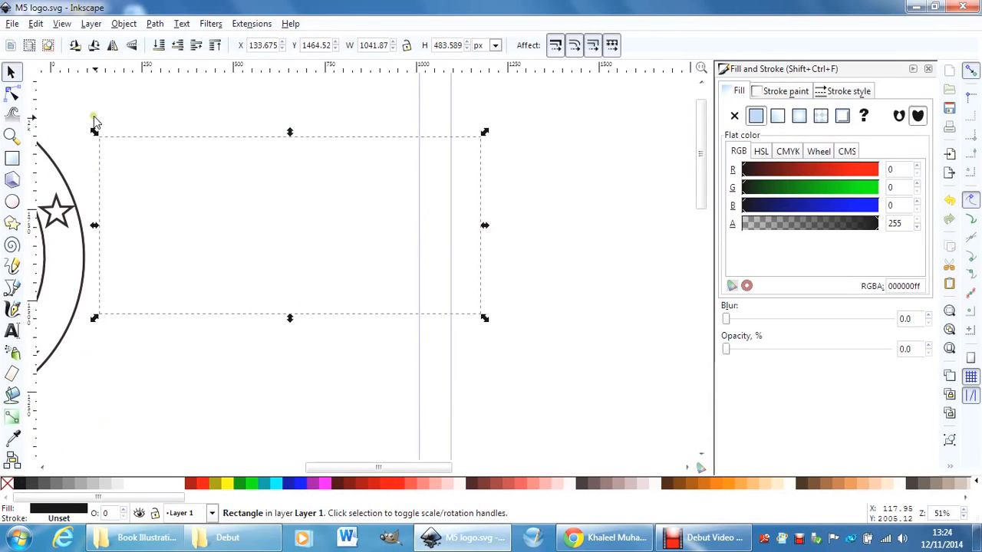
Draw a second rectangle about 448 by 517 px overlapping the first one.
{"action": "left_click", "coordinate": [11, 158]}
{"action": "left_click_drag", "start_coordinate": [140, 108], "coordinate": [304, 295]}
{"action": "left_click", "coordinate": [11, 71]}
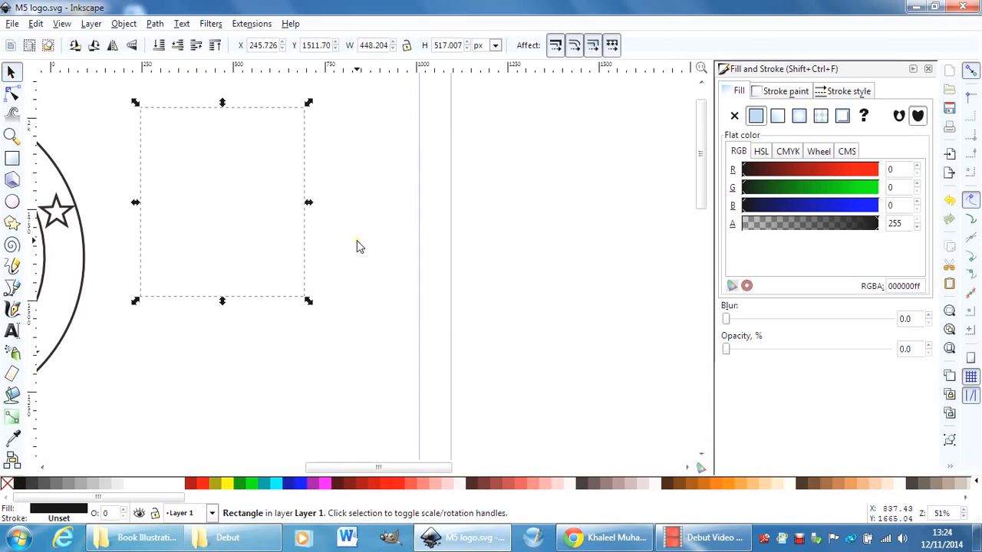
Close the Fill and Stroke settings and examine the whole character poster with its portraits, figures and badge.
{"action": "left_click_drag", "start_coordinate": [351, 467], "coordinate": [347, 467]}
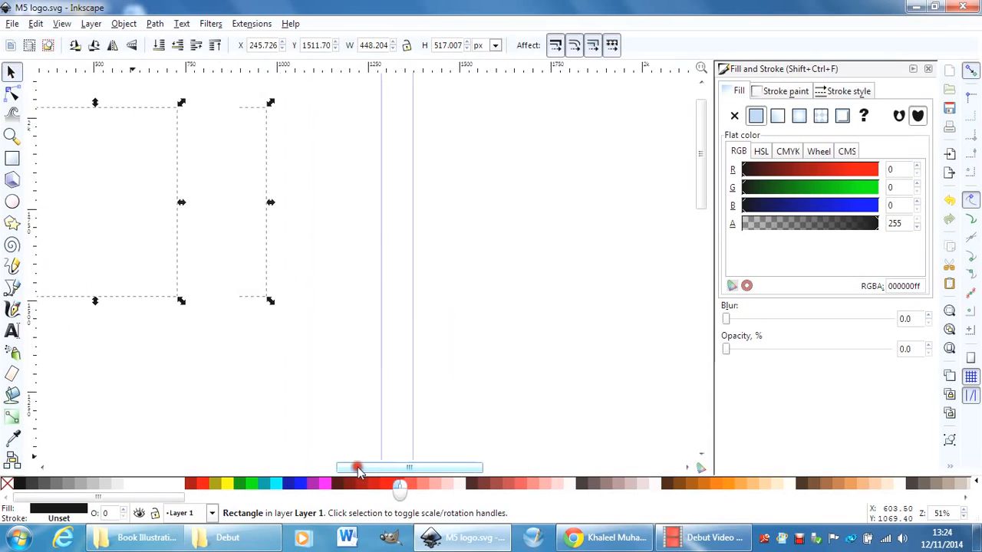
{"action": "left_click_drag", "start_coordinate": [707, 180], "coordinate": [702, 300]}
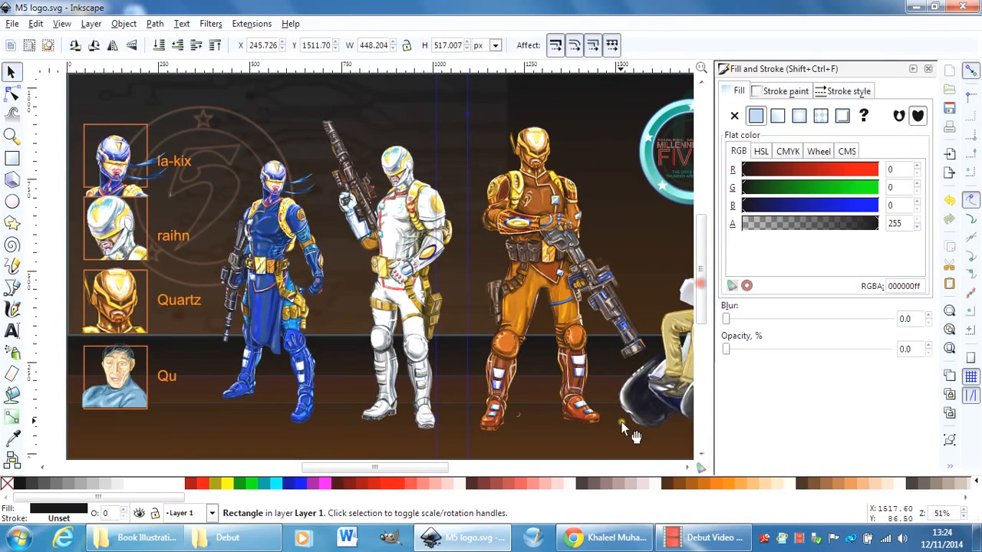
{"action": "left_click", "coordinate": [927, 71]}
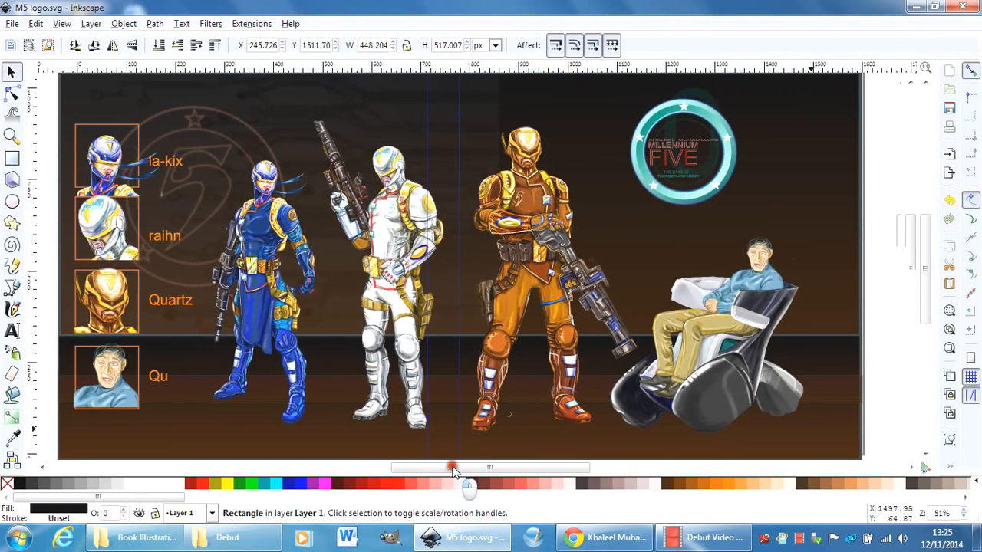
{"action": "left_click_drag", "start_coordinate": [452, 471], "coordinate": [449, 473]}
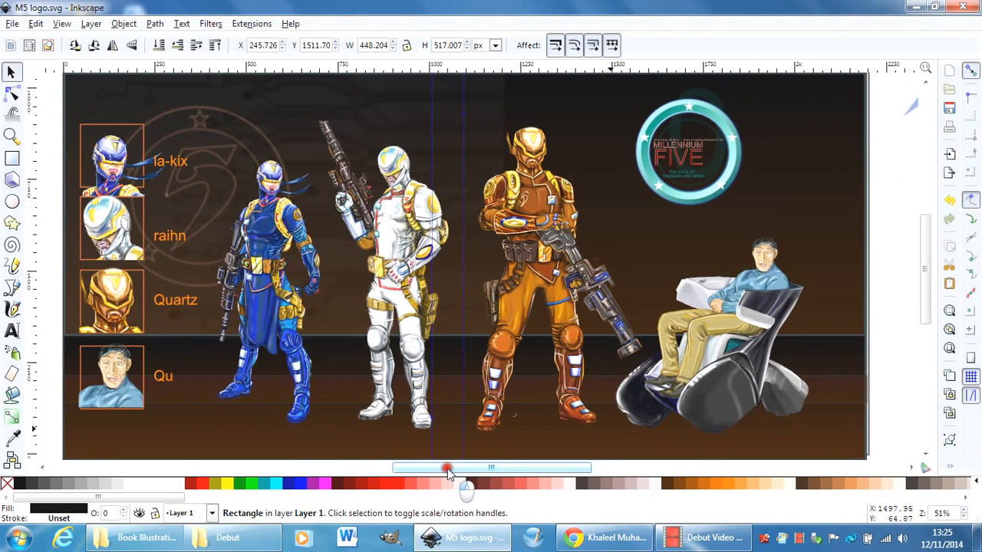
{"action": "left_click_drag", "start_coordinate": [925, 300], "coordinate": [925, 295]}
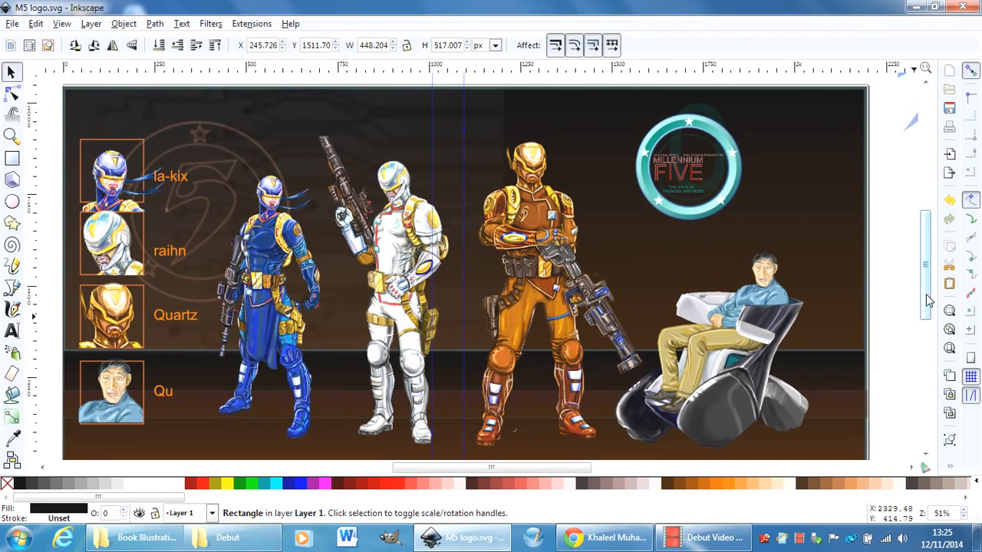
{"action": "left_click_drag", "start_coordinate": [926, 299], "coordinate": [926, 303]}
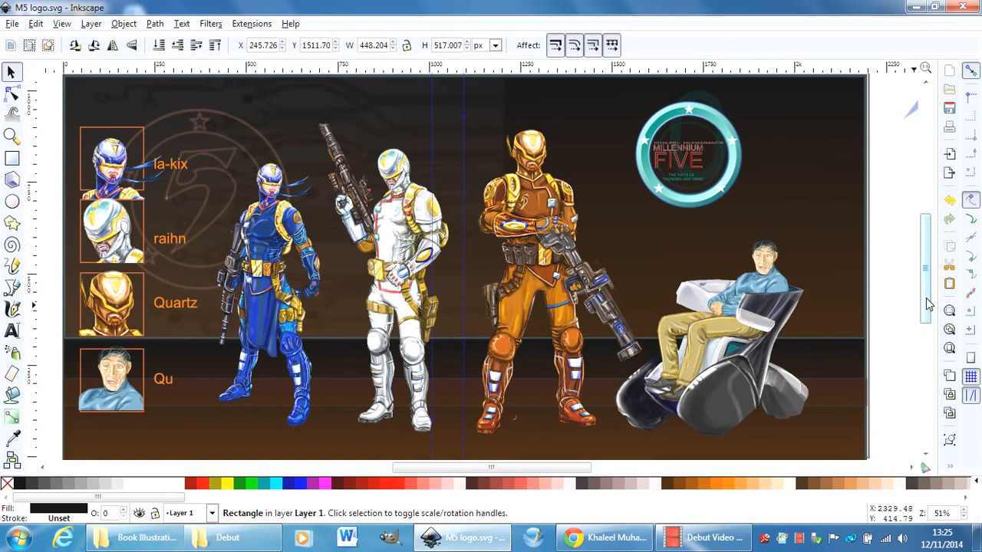
Select the raihn portrait, and nudge the la-kix portrait slightly up and to the right within its frame.
{"action": "left_click", "coordinate": [109, 186]}
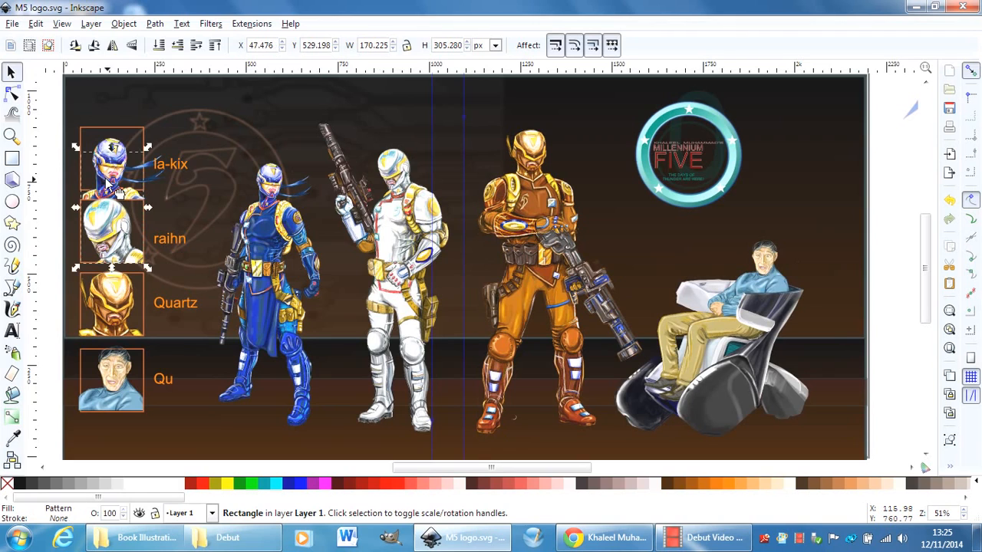
{"action": "left_click_drag", "start_coordinate": [117, 191], "coordinate": [109, 218]}
{"action": "left_click", "coordinate": [110, 148]}
{"action": "mouse_move", "coordinate": [110, 148]}
{"action": "left_mouse_down"}
{"action": "mouse_move", "coordinate": [105, 136]}
{"action": "mouse_move", "coordinate": [112, 139]}
{"action": "left_mouse_up"}
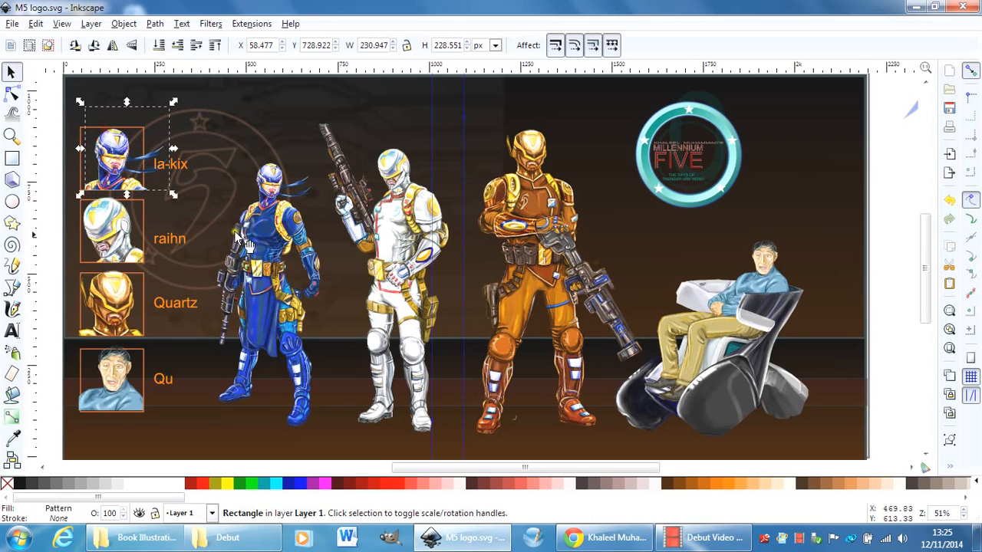
Nudge the blue, orange and seated figures individually on the poster: blue slightly left, orange down and right, seated right.
{"action": "left_click", "coordinate": [255, 272]}
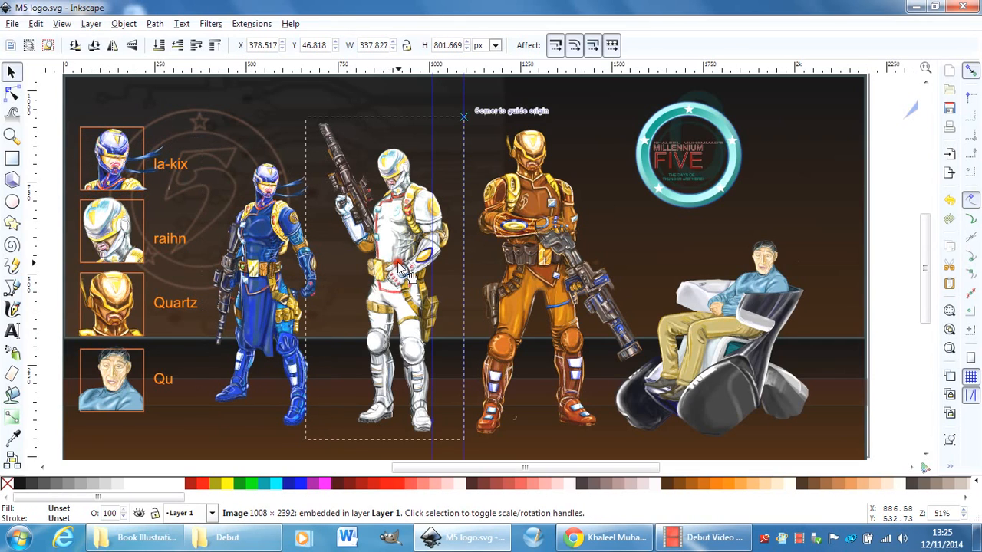
{"action": "left_click", "coordinate": [539, 260]}
{"action": "left_click_drag", "start_coordinate": [538, 259], "coordinate": [563, 270]}
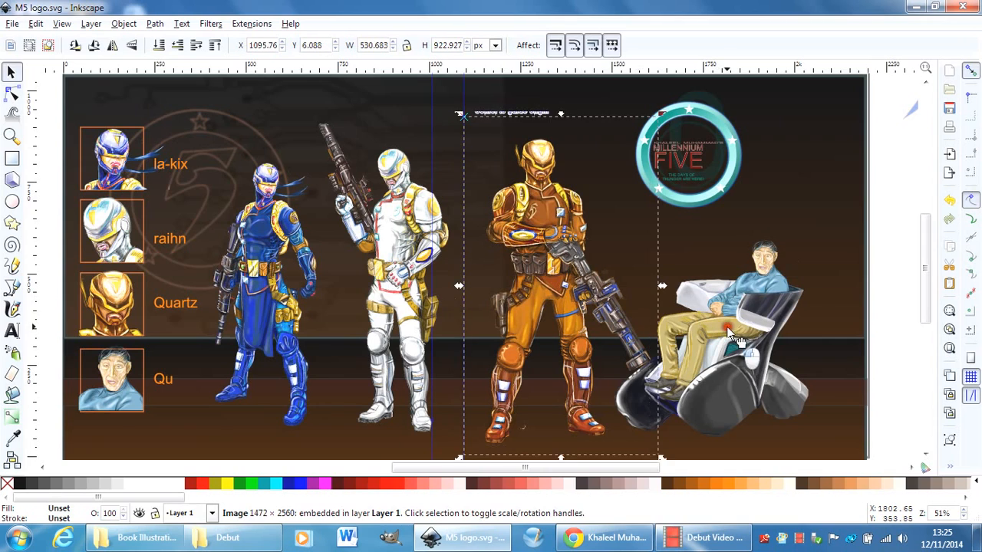
{"action": "left_click_drag", "start_coordinate": [724, 328], "coordinate": [738, 328]}
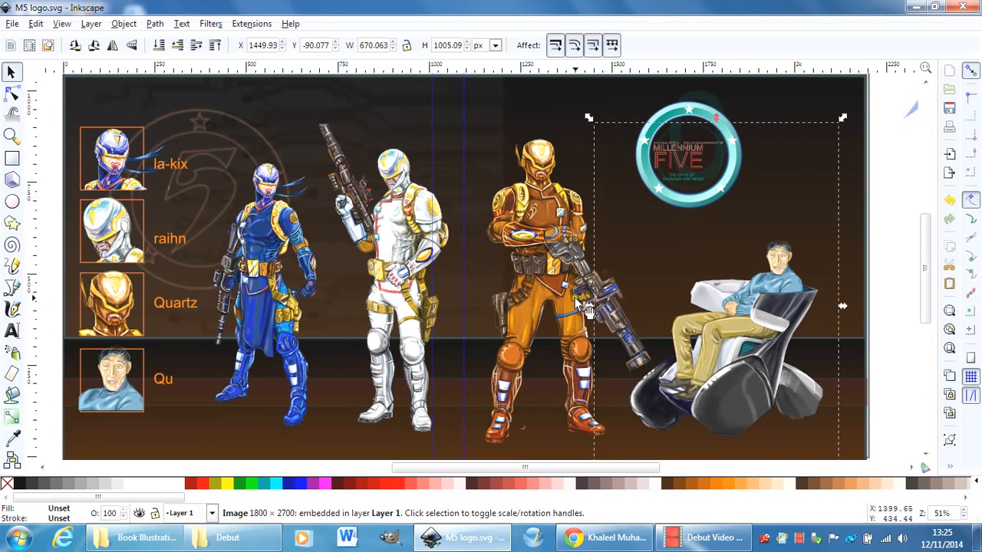
Select the white and orange figures in turn, and shift the blue figure right, closer to the white one.
{"action": "left_click_drag", "start_coordinate": [540, 276], "coordinate": [513, 242]}
{"action": "left_click", "coordinate": [395, 257]}
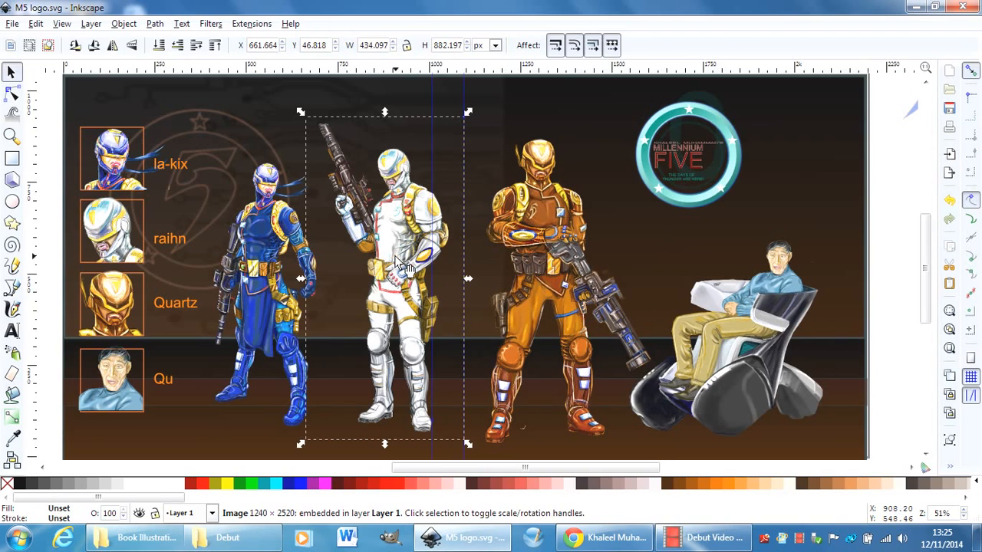
{"action": "left_click_drag", "start_coordinate": [270, 294], "coordinate": [281, 288]}
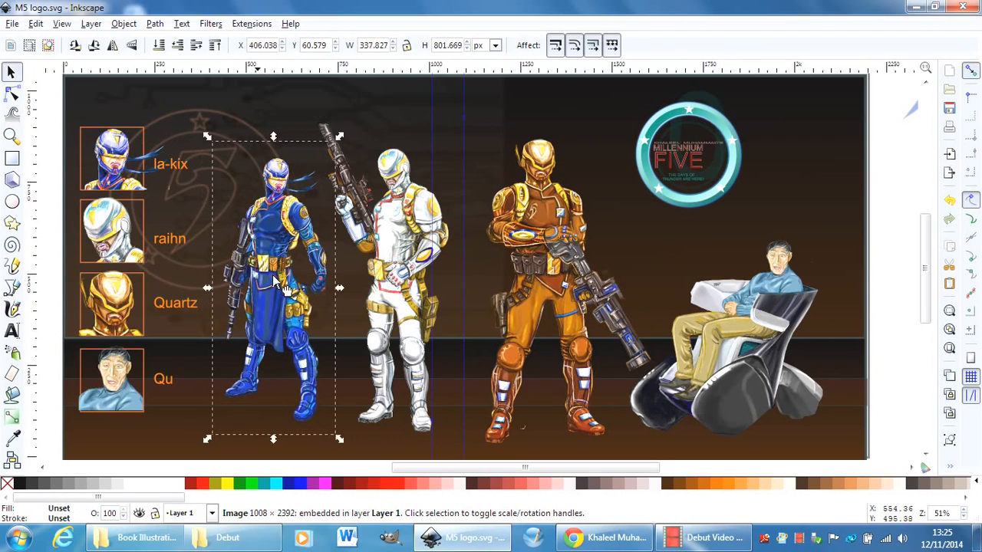
{"action": "left_click", "coordinate": [549, 229]}
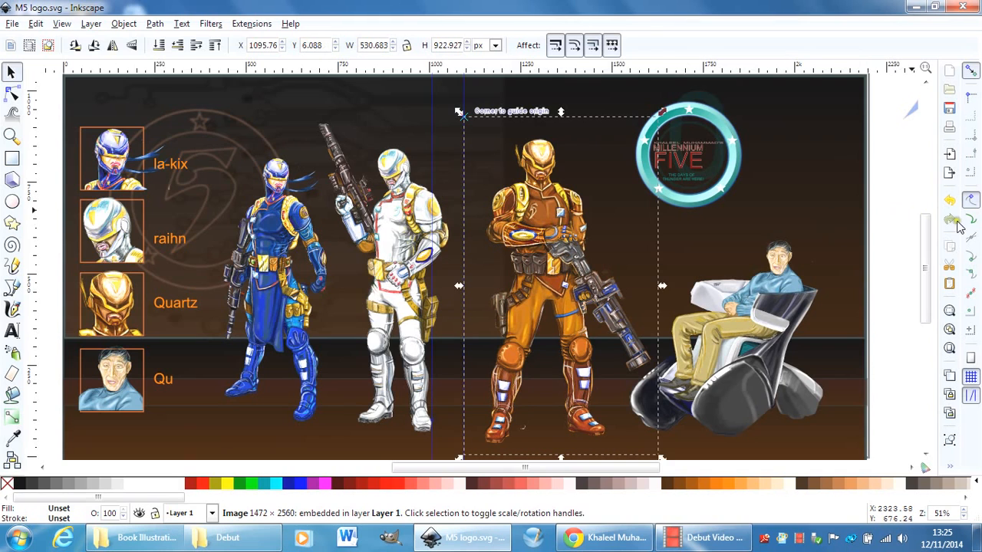
{"action": "mouse_move", "coordinate": [924, 229]}
{"action": "left_mouse_down"}
{"action": "mouse_move", "coordinate": [922, 274]}
{"action": "mouse_move", "coordinate": [924, 230]}
{"action": "left_mouse_up"}
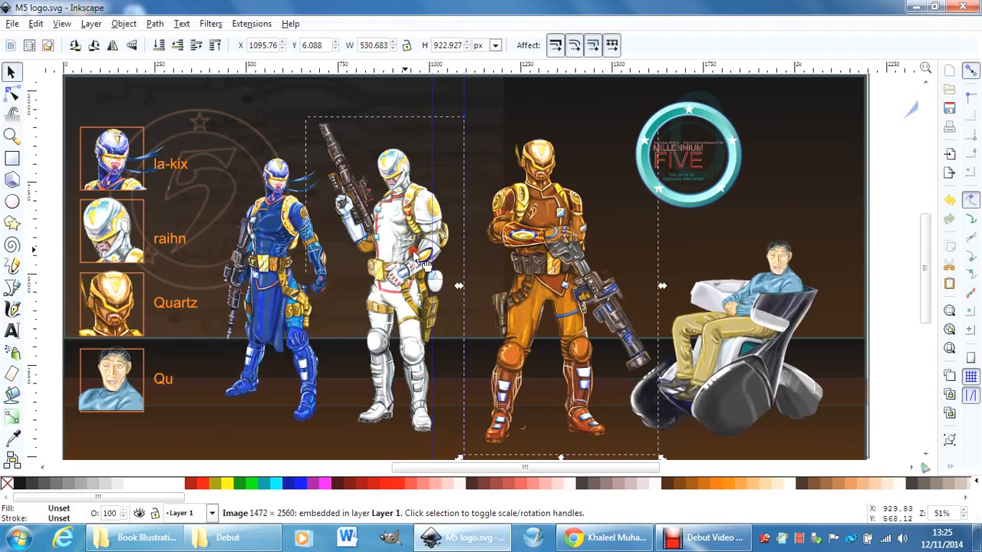
{"action": "left_click", "coordinate": [426, 264]}
{"action": "left_click_drag", "start_coordinate": [288, 267], "coordinate": [295, 274]}
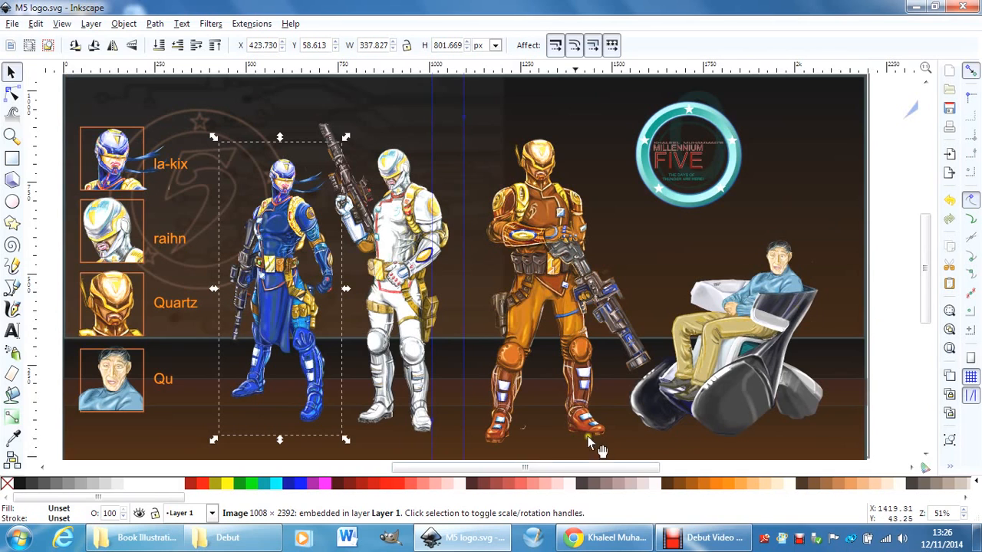
Move the kneeling green figure off the red figure to the blank canvas on its right.
{"action": "left_click_drag", "start_coordinate": [526, 468], "coordinate": [749, 466]}
{"action": "left_click_drag", "start_coordinate": [926, 259], "coordinate": [928, 318]}
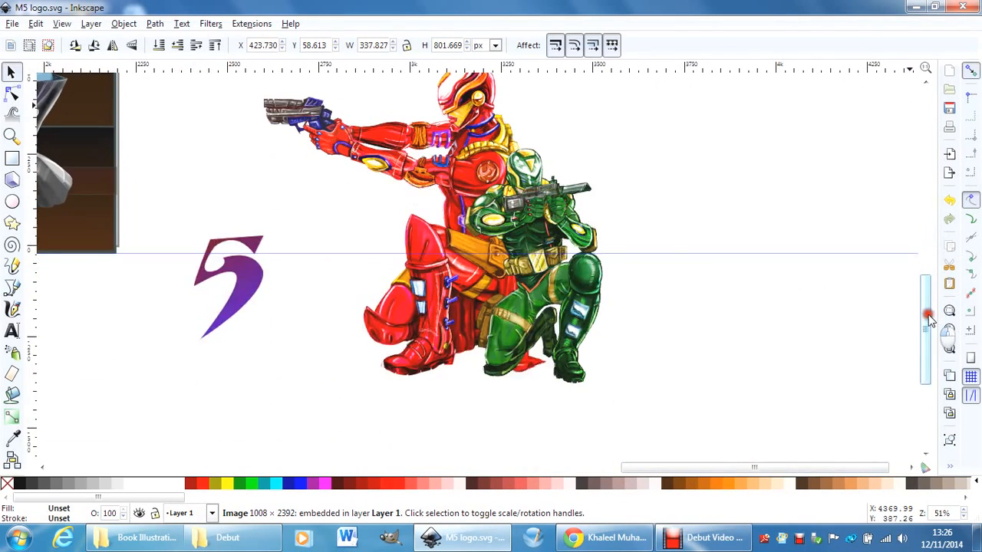
{"action": "left_click_drag", "start_coordinate": [528, 210], "coordinate": [643, 137]}
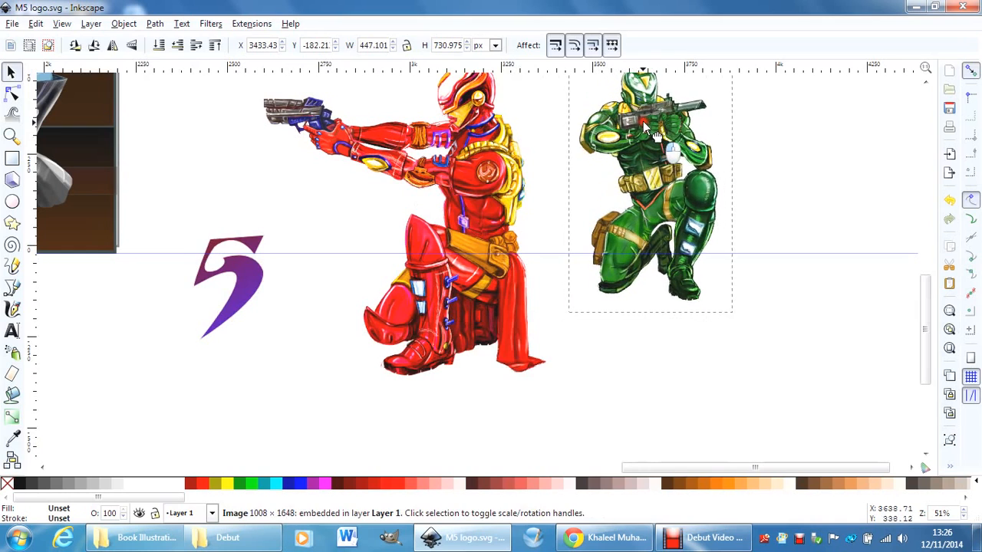
Lock the width-height ratio and scale the kneeling red figure down to about 480 by 548 px.
{"action": "left_click", "coordinate": [474, 208]}
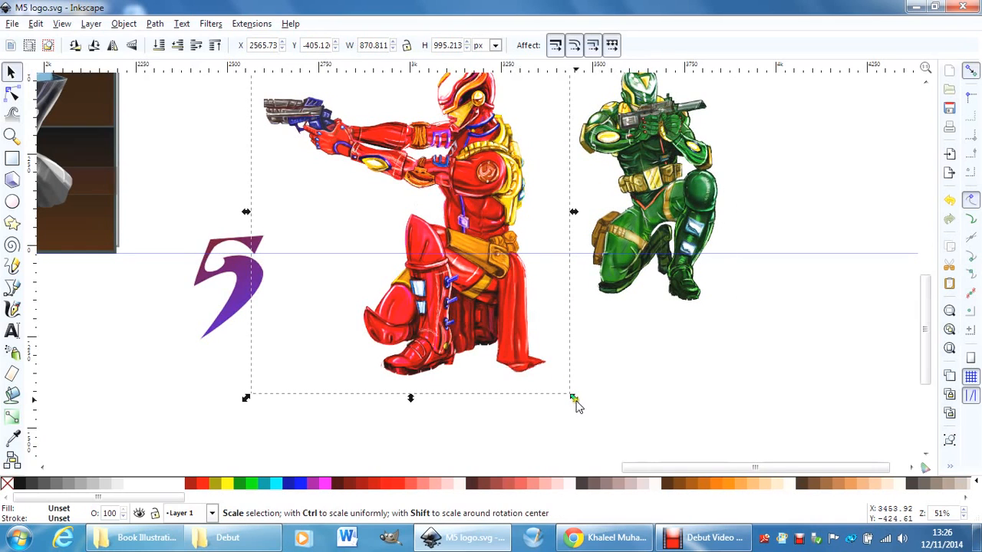
{"action": "left_click", "coordinate": [404, 45]}
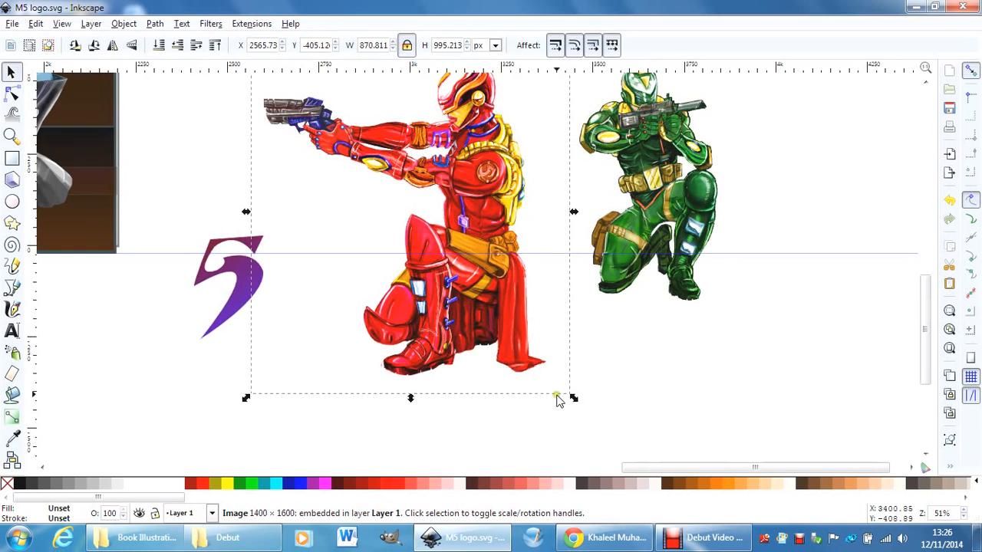
{"action": "left_click_drag", "start_coordinate": [572, 398], "coordinate": [429, 276]}
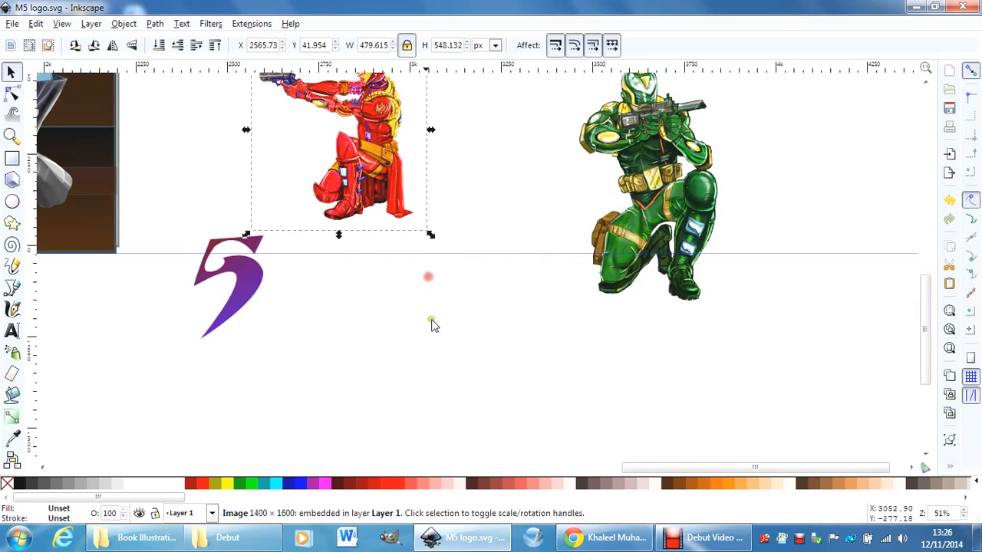
Stretch the filtered embedded image over the poster's background rightward past its edge to about 2666 px wide.
{"action": "left_click_drag", "start_coordinate": [924, 315], "coordinate": [926, 262]}
{"action": "left_click", "coordinate": [103, 259]}
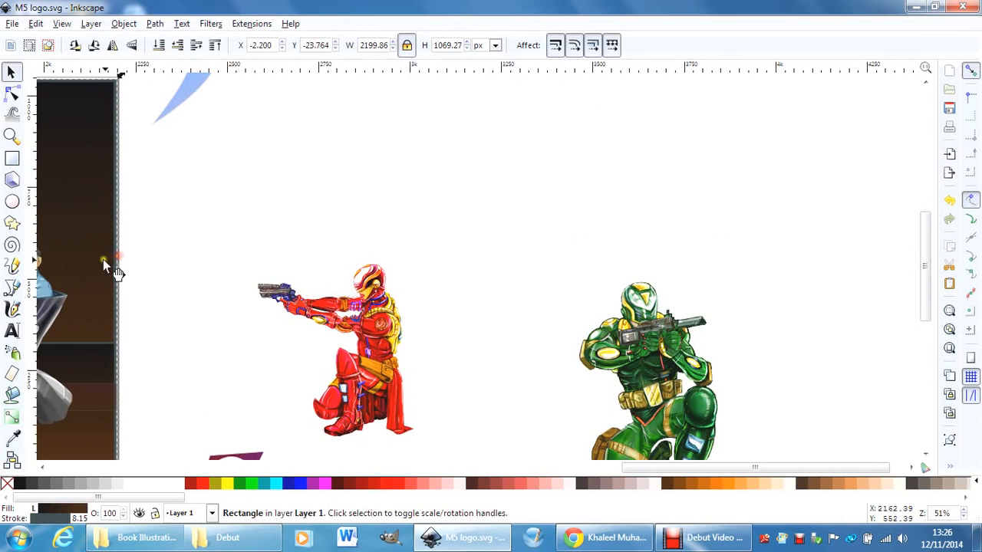
{"action": "left_click", "coordinate": [103, 259], "text": "alt"}
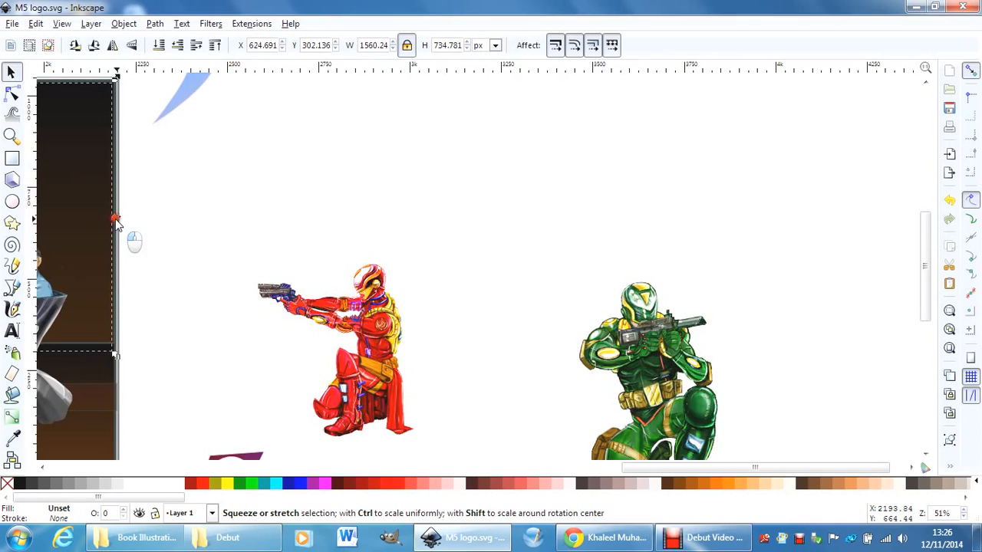
{"action": "left_click_drag", "start_coordinate": [115, 218], "coordinate": [517, 231]}
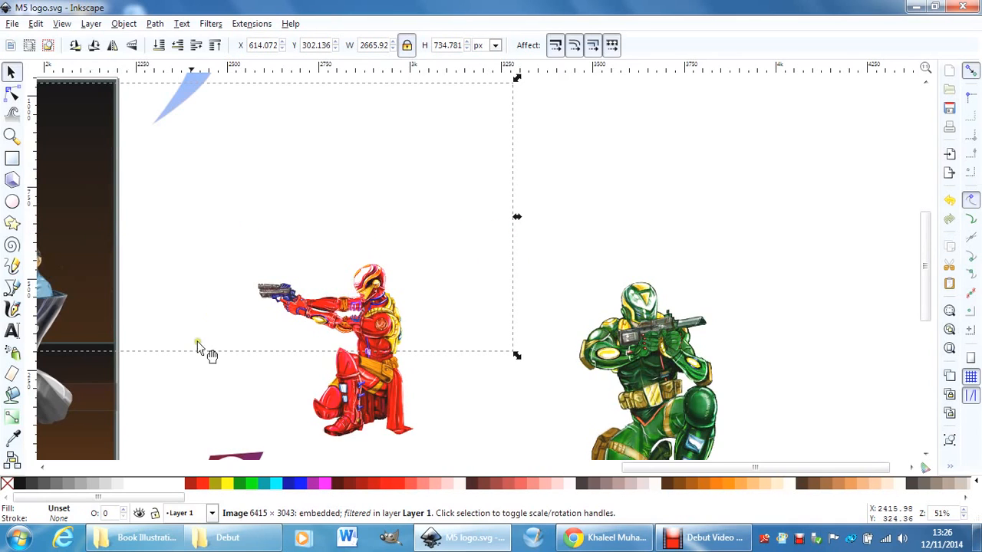
Stretch the poster's lower background strip rightward to the green figure, and pull the filtered image's right edge back toward the poster.
{"action": "left_click", "coordinate": [102, 370]}
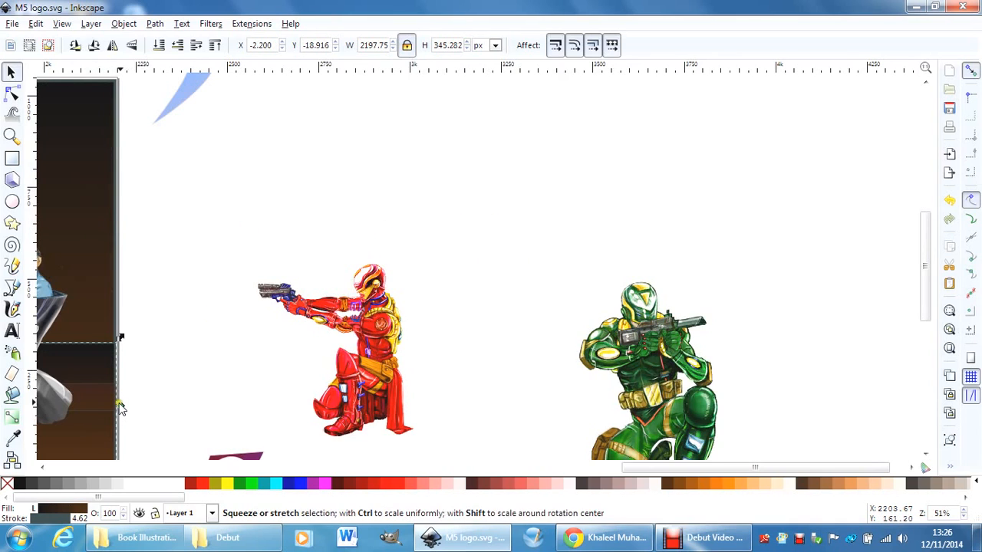
{"action": "left_click_drag", "start_coordinate": [121, 405], "coordinate": [602, 403]}
{"action": "left_click", "coordinate": [94, 227]}
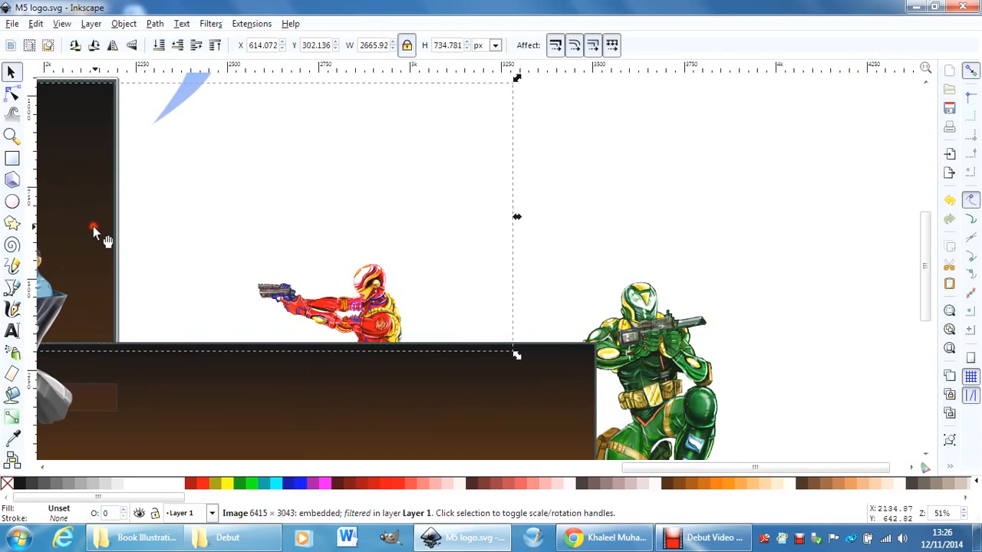
{"action": "left_click_drag", "start_coordinate": [518, 220], "coordinate": [94, 225]}
{"action": "left_click", "coordinate": [367, 323]}
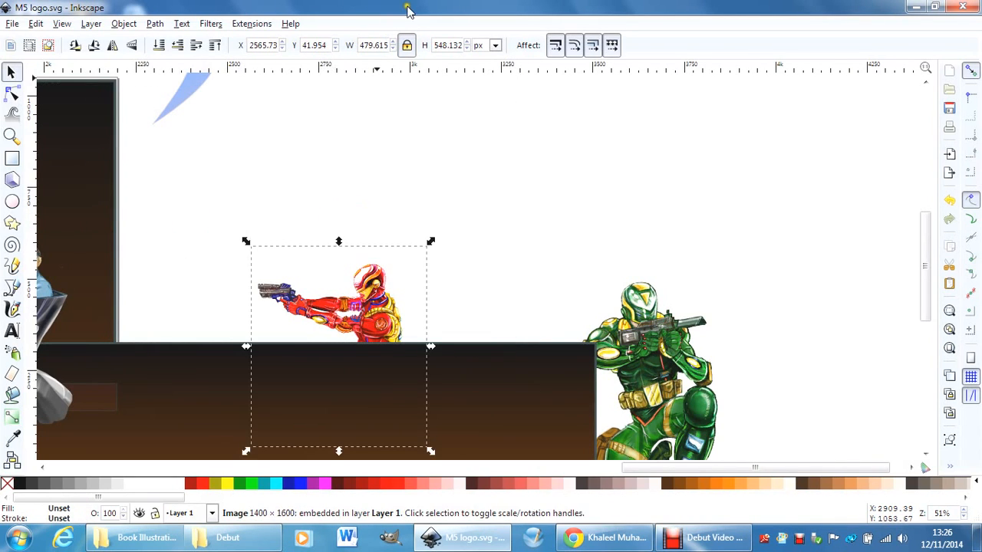
{"action": "left_click", "coordinate": [90, 24]}
{"action": "left_click", "coordinate": [127, 41]}
{"action": "left_click", "coordinate": [210, 23]}
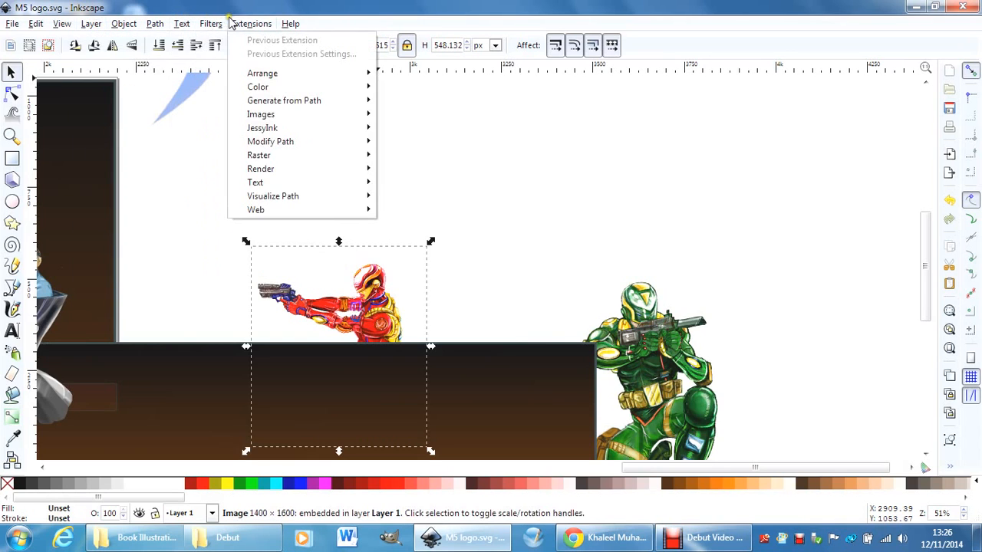
{"action": "mouse_move", "coordinate": [192, 25]}
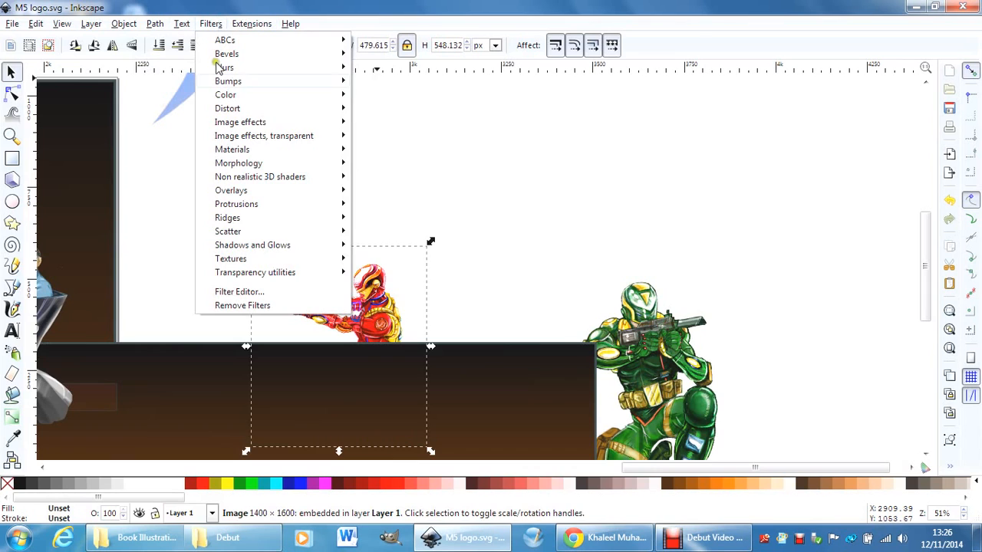
{"action": "left_click", "coordinate": [217, 23]}
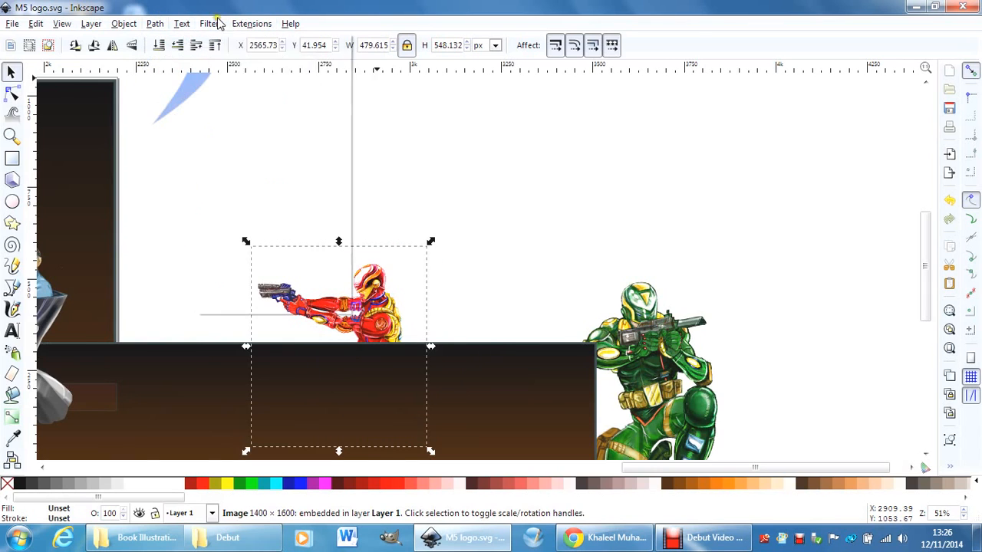
{"action": "left_click", "coordinate": [236, 24]}
{"action": "left_click", "coordinate": [449, 285]}
Move the red figure up and the green figure beside it, raising each to the top of the stacking order.
{"action": "left_click_drag", "start_coordinate": [401, 344], "coordinate": [399, 293]}
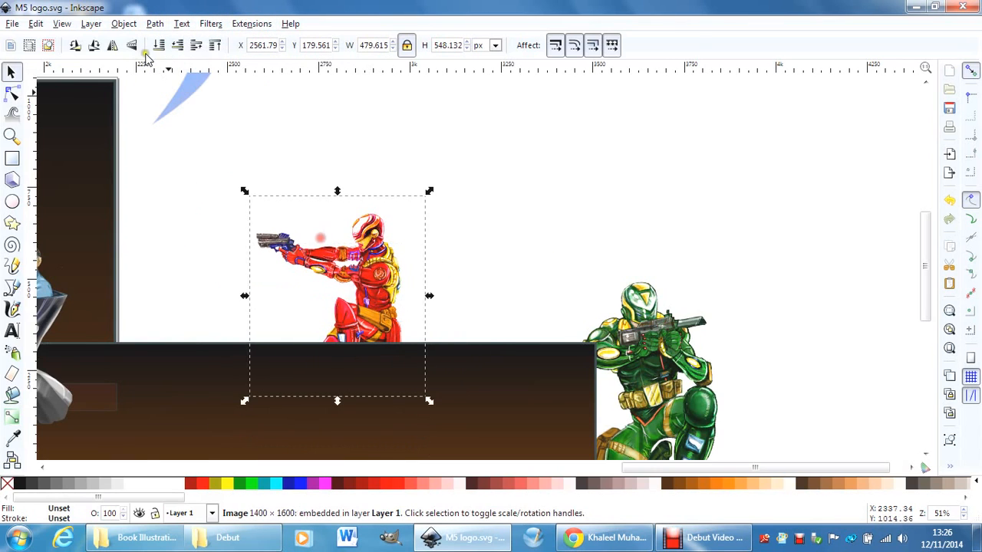
{"action": "left_click", "coordinate": [215, 47]}
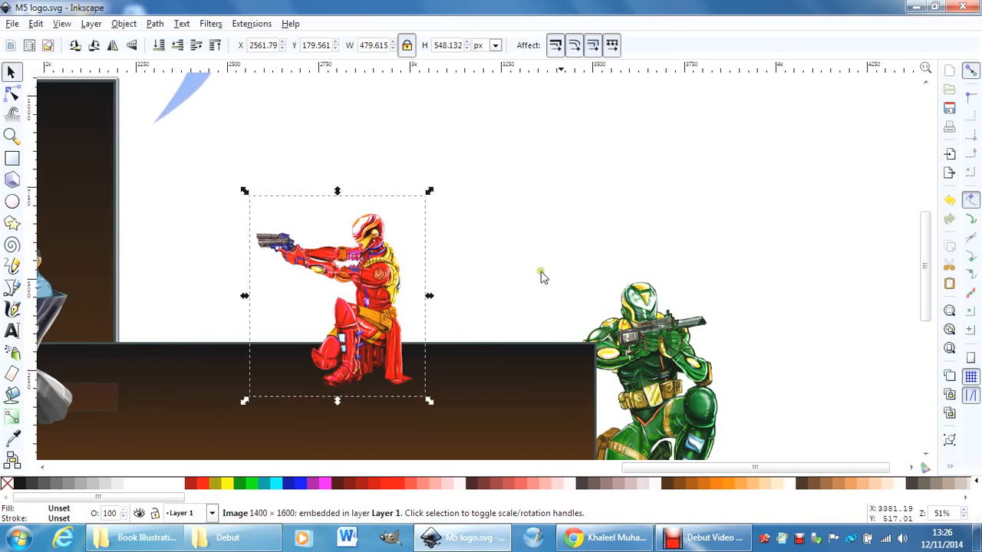
{"action": "left_click_drag", "start_coordinate": [654, 361], "coordinate": [434, 241]}
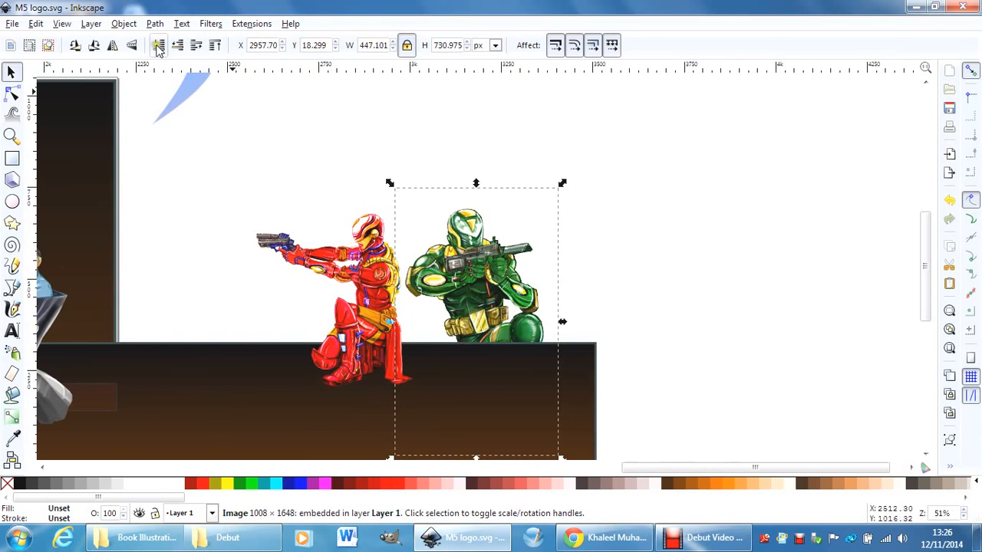
{"action": "left_click", "coordinate": [214, 46]}
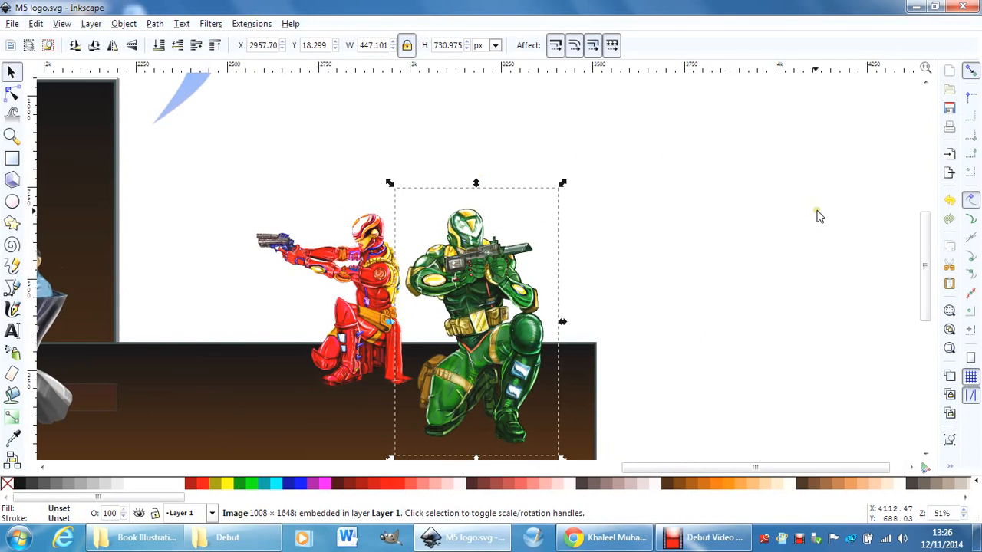
Stretch the upper dark background rightward behind both kneeling figures, to about the end of the lower strip.
{"action": "key", "text": "minus"}
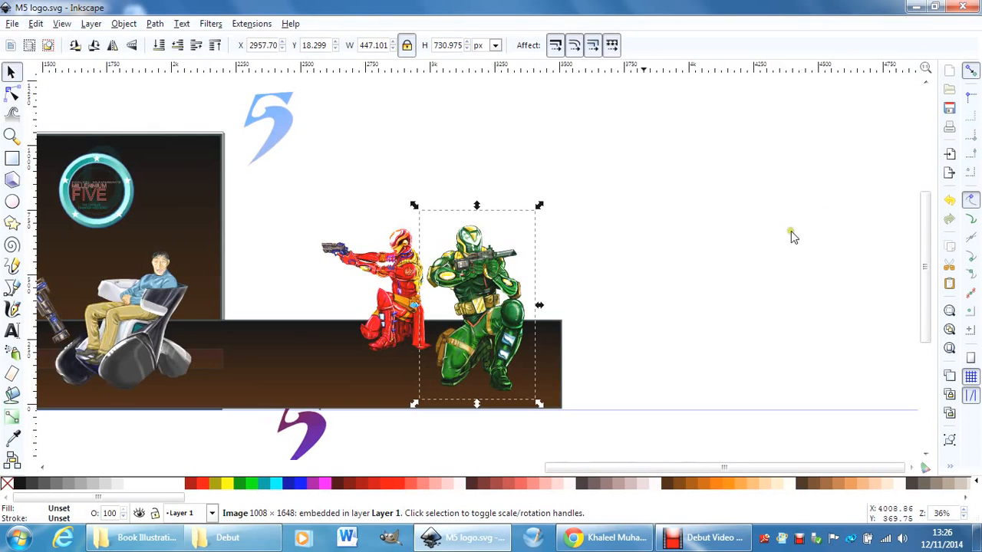
{"action": "left_click_drag", "start_coordinate": [613, 467], "coordinate": [558, 467]}
{"action": "left_click", "coordinate": [340, 226]}
{"action": "left_click_drag", "start_coordinate": [355, 274], "coordinate": [682, 284]}
Move the kneeling red figure beside the wheelchair figure and scale it down to about 460 by 526 px.
{"action": "left_click", "coordinate": [521, 297]}
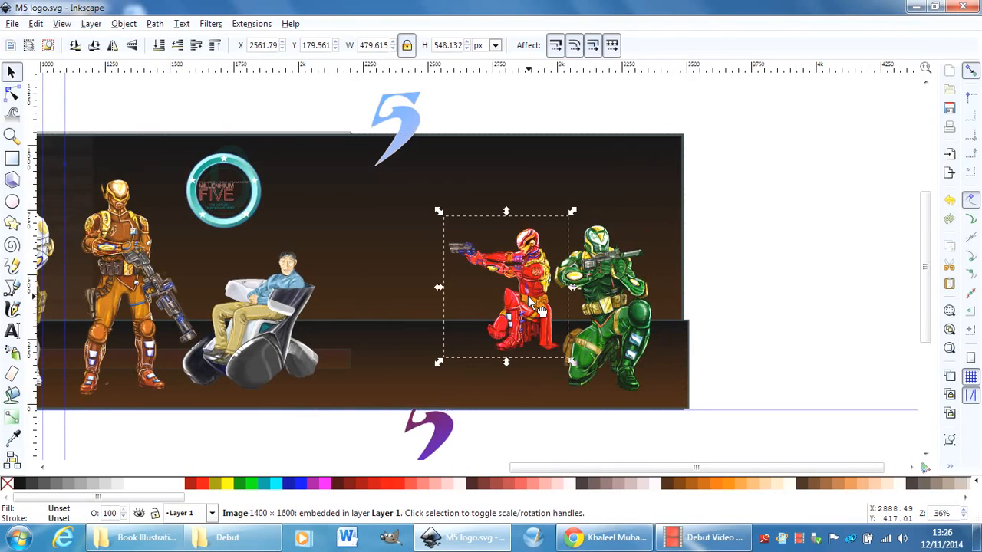
{"action": "left_click_drag", "start_coordinate": [521, 297], "coordinate": [415, 325]}
{"action": "mouse_move", "coordinate": [470, 245]}
{"action": "left_mouse_down"}
{"action": "mouse_move", "coordinate": [483, 216]}
{"action": "mouse_move", "coordinate": [464, 244]}
{"action": "left_mouse_up"}
{"action": "left_click_drag", "start_coordinate": [404, 326], "coordinate": [408, 335]}
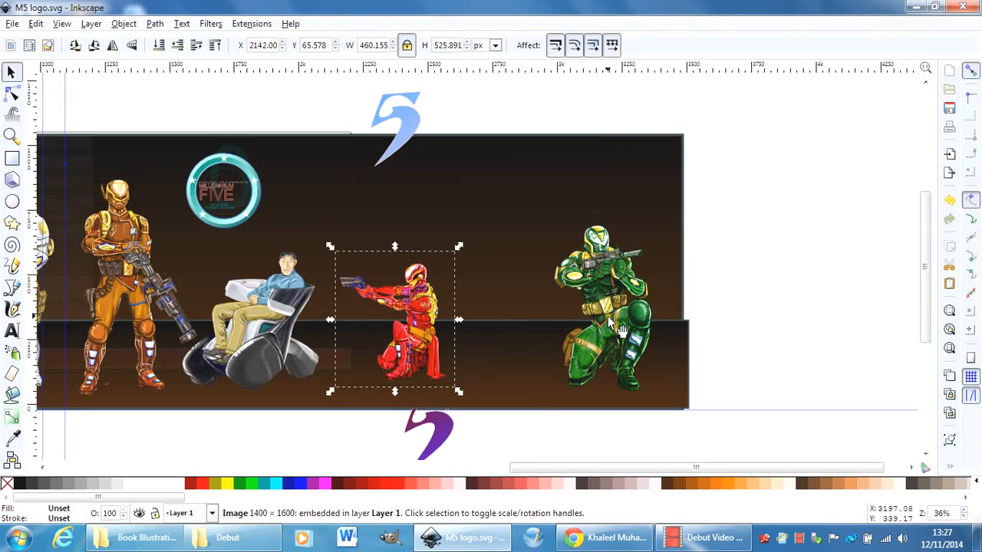
Move the light blue 5 to the blank canvas beyond the poster, and scale the kneeling green figure to about 360 by 588 px.
{"action": "left_click_drag", "start_coordinate": [607, 316], "coordinate": [586, 326]}
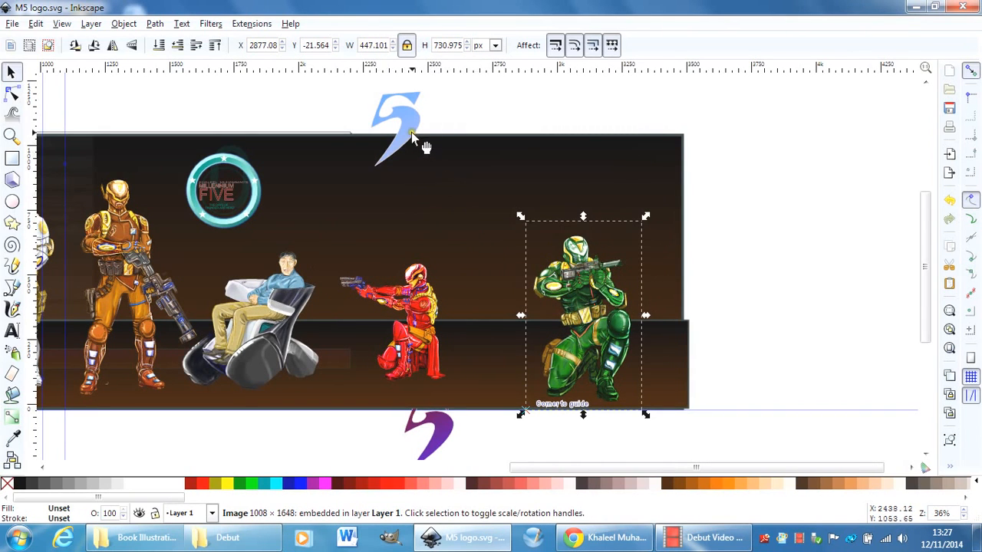
{"action": "left_click_drag", "start_coordinate": [411, 132], "coordinate": [836, 145]}
{"action": "left_click", "coordinate": [576, 295]}
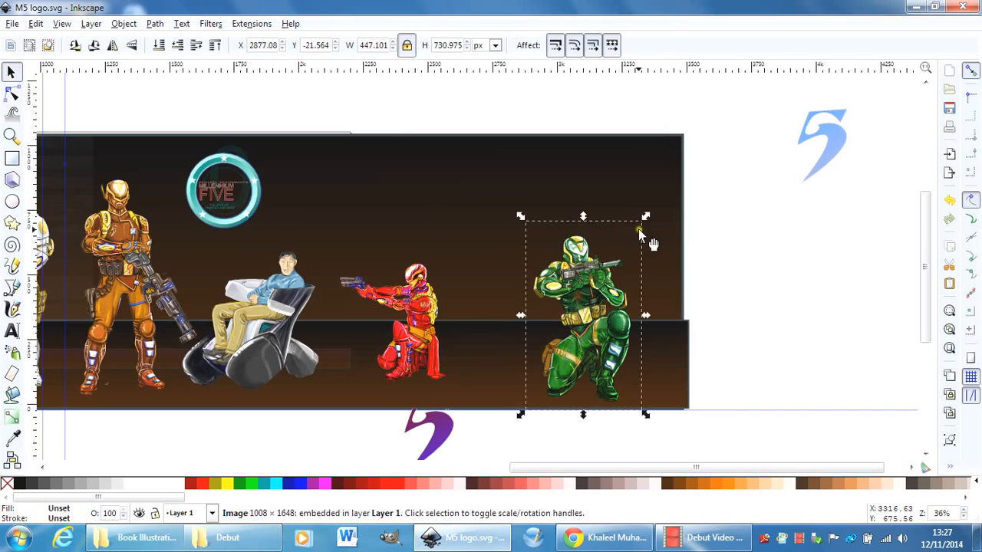
{"action": "left_click_drag", "start_coordinate": [647, 217], "coordinate": [608, 257]}
{"action": "left_click_drag", "start_coordinate": [574, 346], "coordinate": [574, 319]}
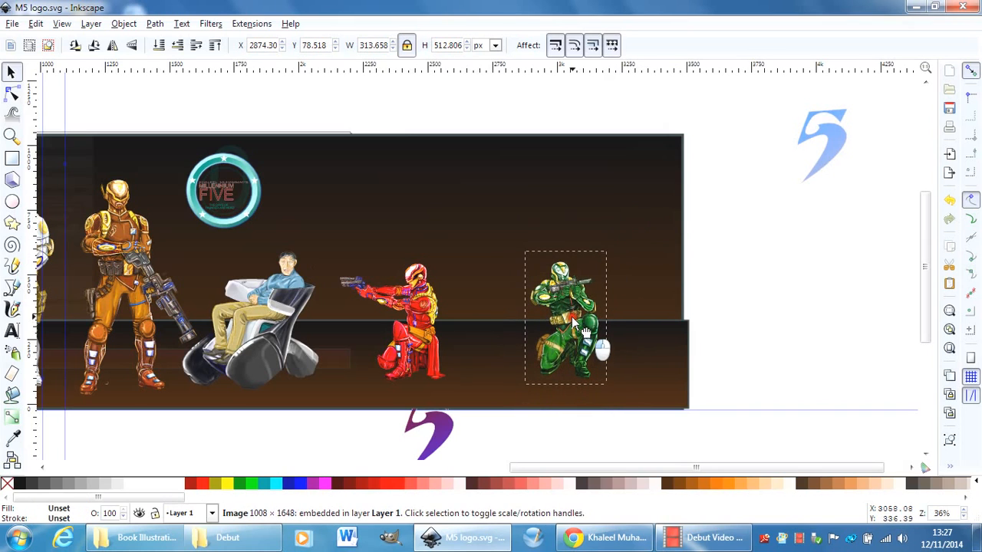
{"action": "left_click_drag", "start_coordinate": [606, 252], "coordinate": [628, 227]}
{"action": "left_click_drag", "start_coordinate": [557, 313], "coordinate": [556, 328]}
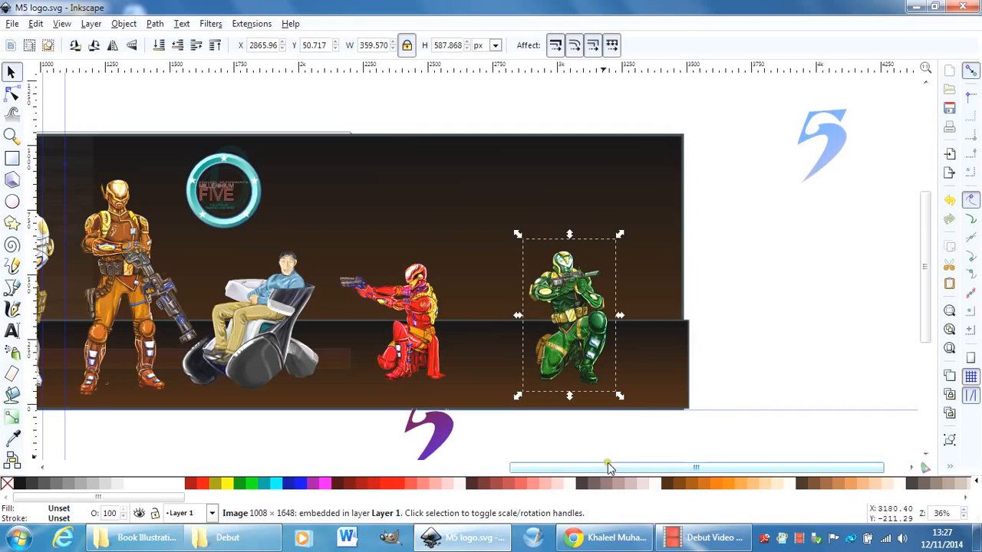
Scale the kneeling red figure down to about 427 by 488 px and shift it slightly left.
{"action": "left_click_drag", "start_coordinate": [608, 466], "coordinate": [529, 470]}
{"action": "left_click", "coordinate": [602, 353]}
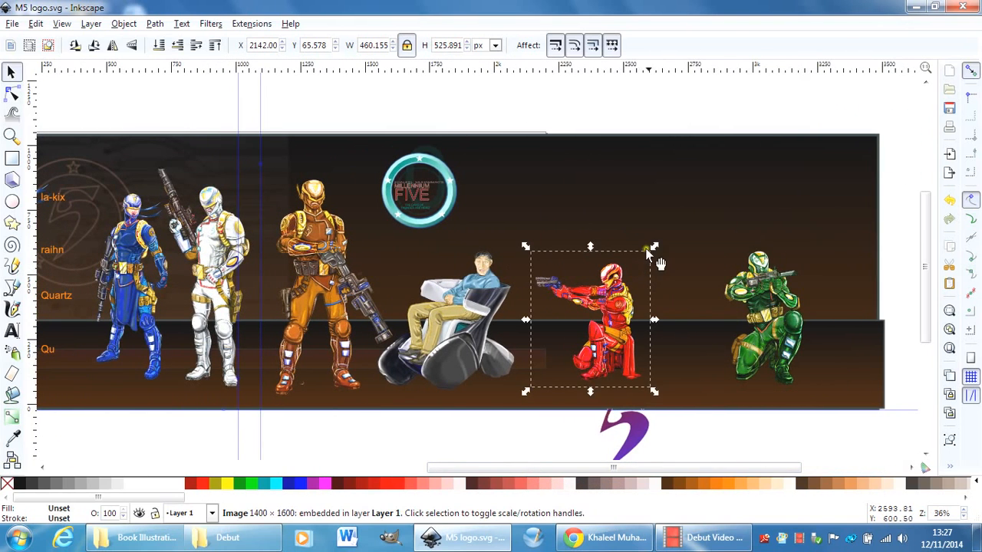
{"action": "left_click_drag", "start_coordinate": [653, 248], "coordinate": [645, 254]}
{"action": "left_click_drag", "start_coordinate": [595, 327], "coordinate": [592, 326]}
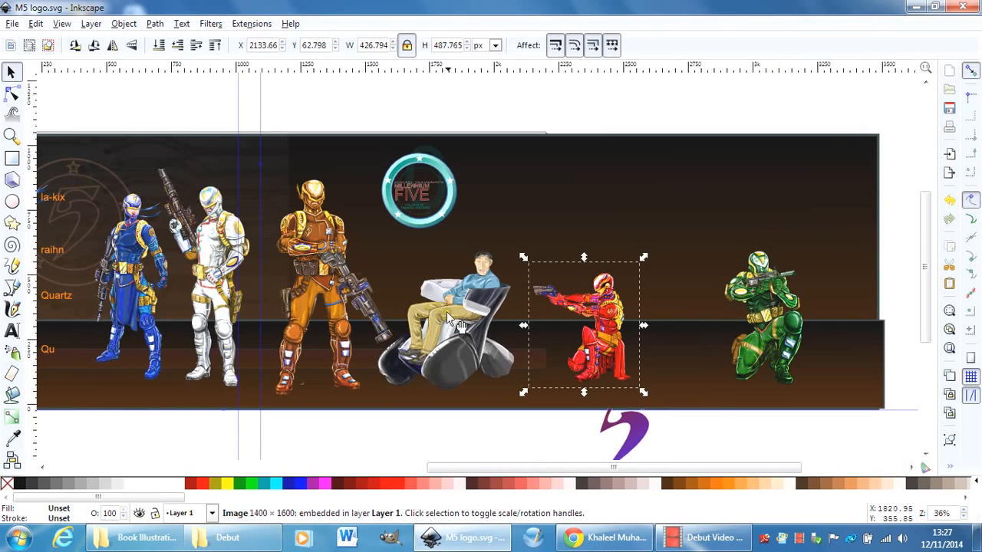
Move the orange figure to the poster's right end and the green figure into the gap beside the white one.
{"action": "left_click", "coordinate": [464, 328]}
{"action": "left_click_drag", "start_coordinate": [367, 254], "coordinate": [741, 262]}
{"action": "left_click_drag", "start_coordinate": [756, 299], "coordinate": [287, 296]}
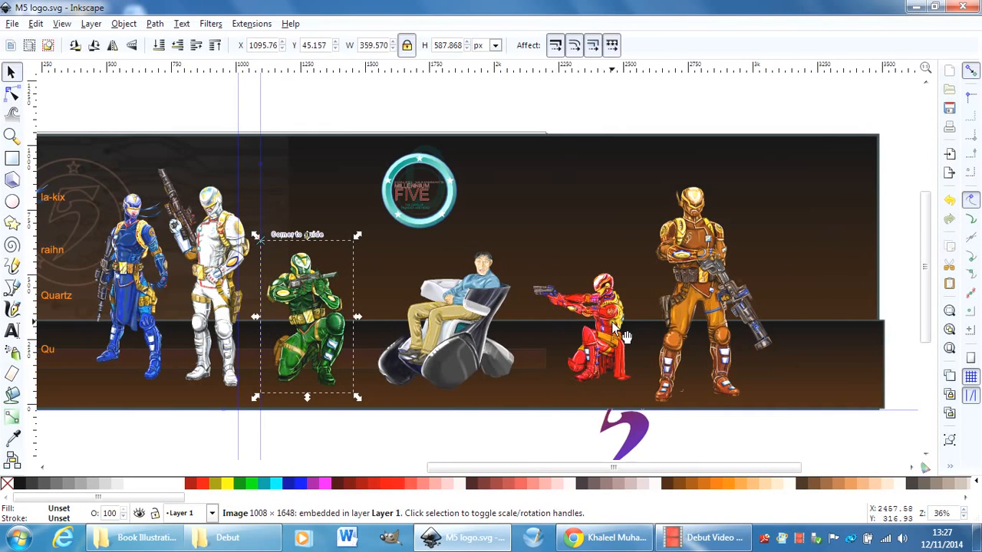
{"action": "left_click_drag", "start_coordinate": [687, 301], "coordinate": [717, 291]}
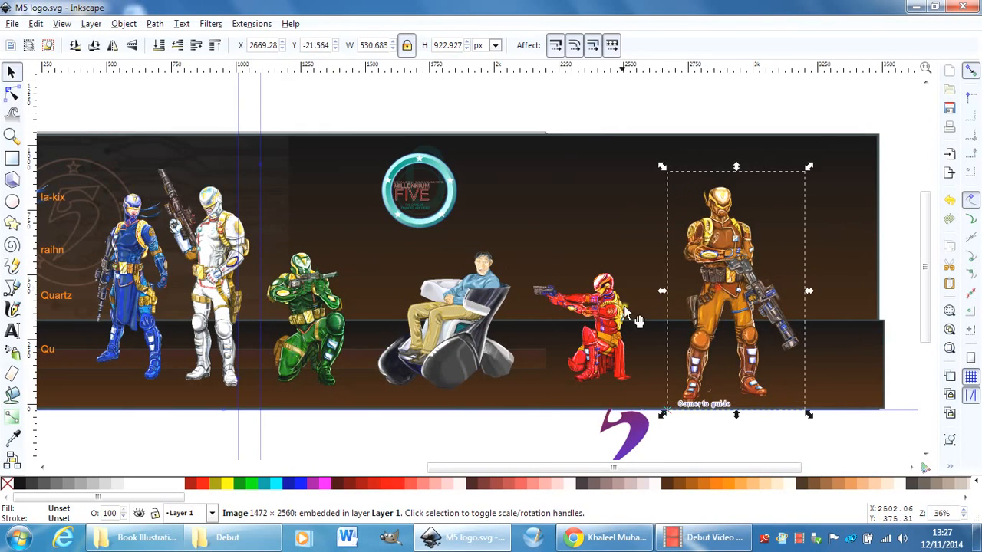
Nudge the red figure slightly right and the green figure slightly up to even out the line-up.
{"action": "left_click", "coordinate": [611, 323]}
{"action": "left_click_drag", "start_coordinate": [610, 321], "coordinate": [614, 321]}
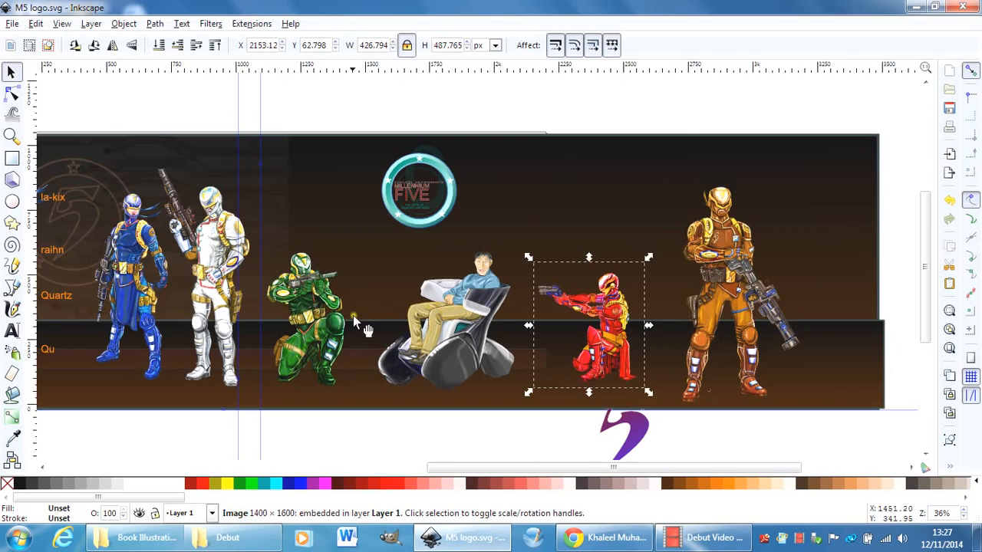
{"action": "left_click_drag", "start_coordinate": [329, 337], "coordinate": [332, 328]}
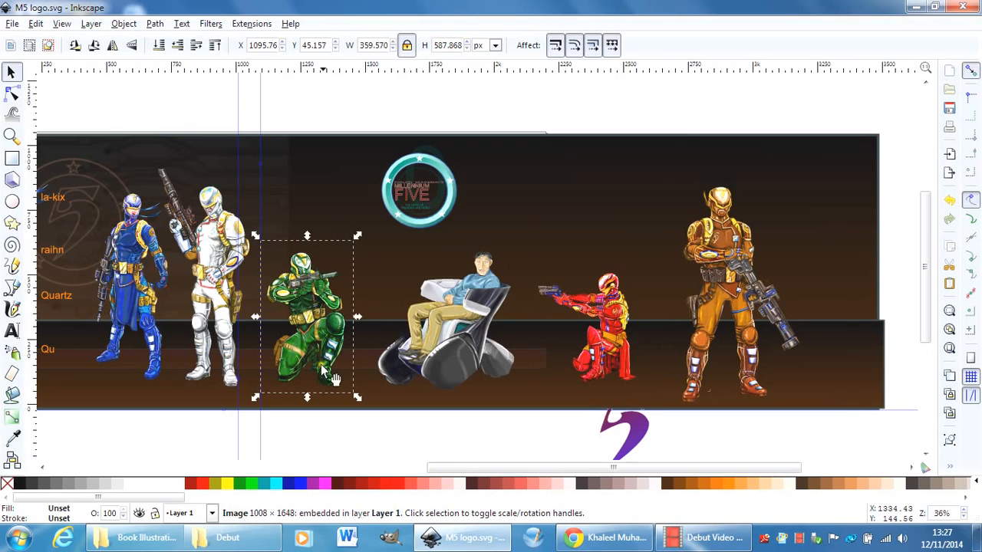
{"action": "left_click_drag", "start_coordinate": [331, 324], "coordinate": [326, 324]}
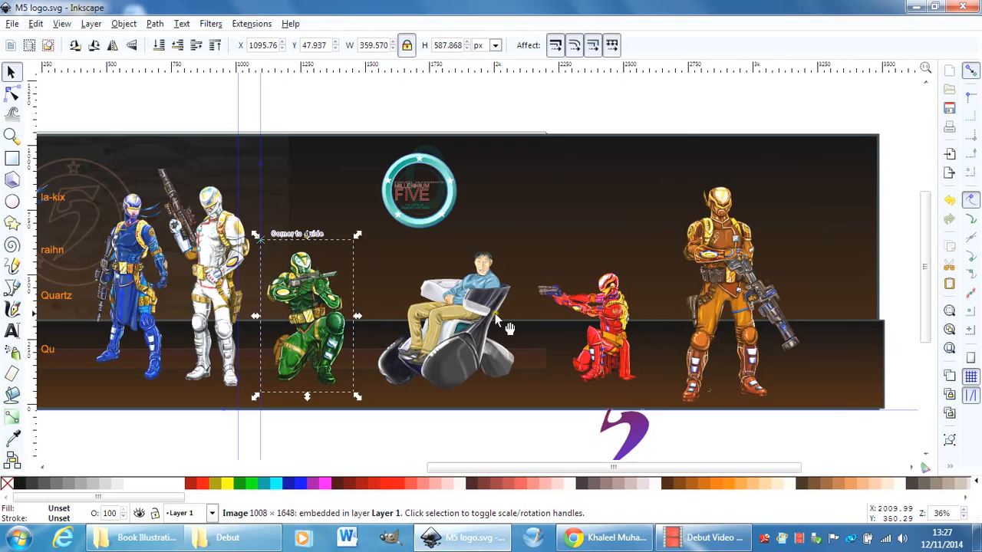
Delete the teal Millennium Five badge group and move the white outlined 5 emblem from the canvas above down onto the poster.
{"action": "left_click", "coordinate": [411, 187]}
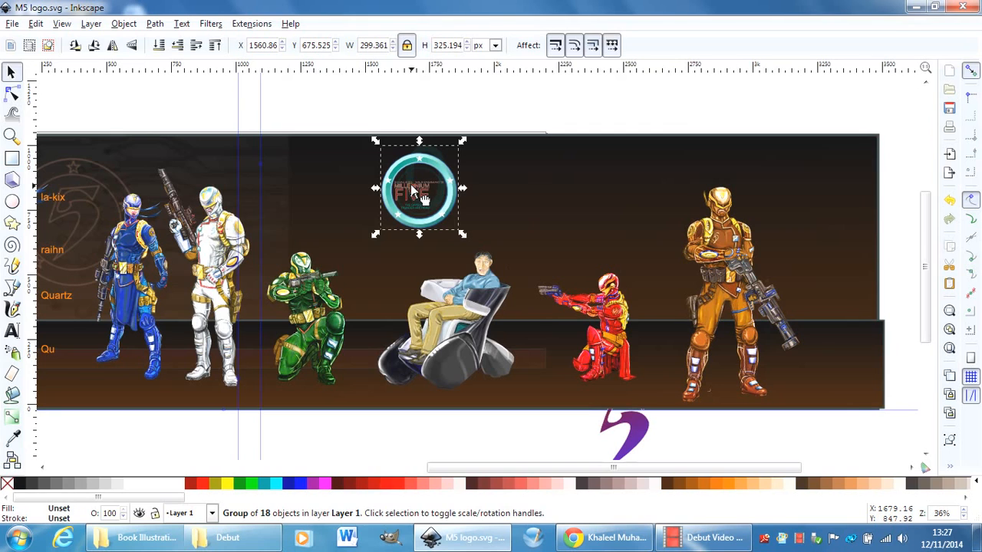
{"action": "key", "text": "Delete"}
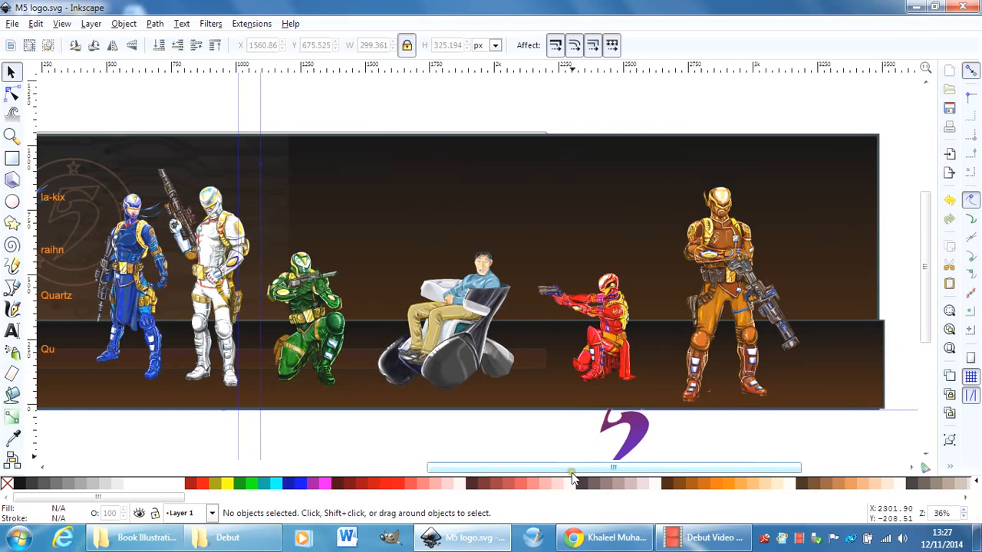
{"action": "left_click_drag", "start_coordinate": [571, 467], "coordinate": [416, 467]}
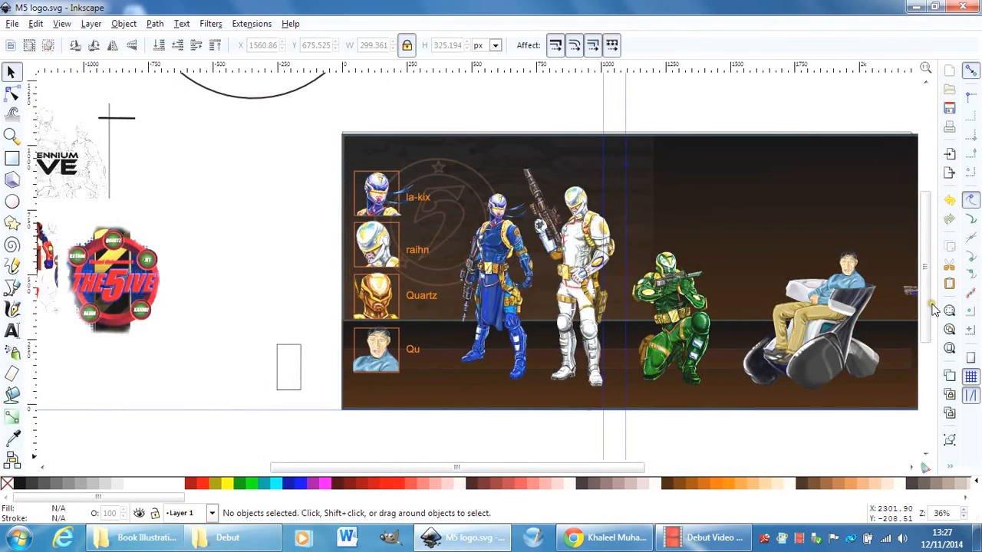
{"action": "left_click_drag", "start_coordinate": [926, 302], "coordinate": [916, 226]}
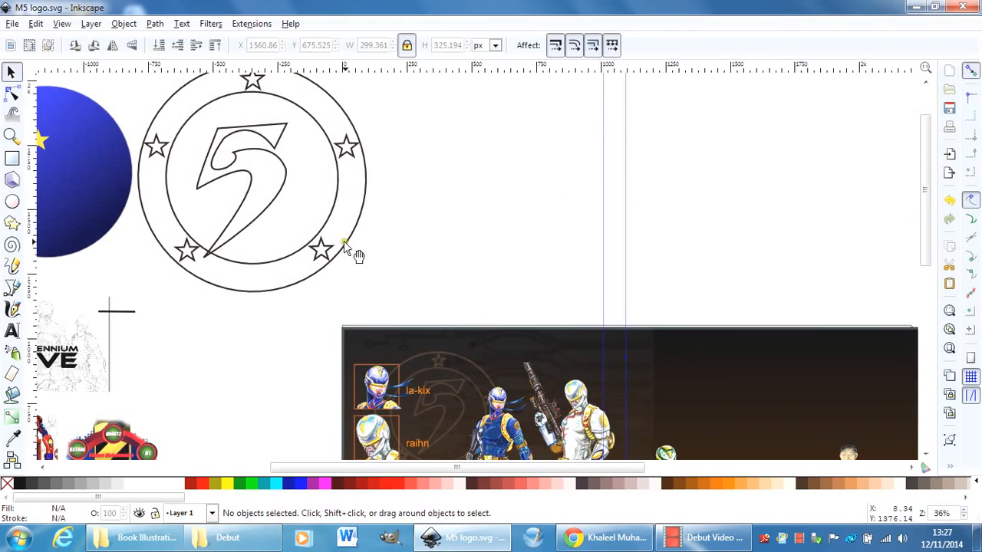
{"action": "left_click", "coordinate": [323, 228]}
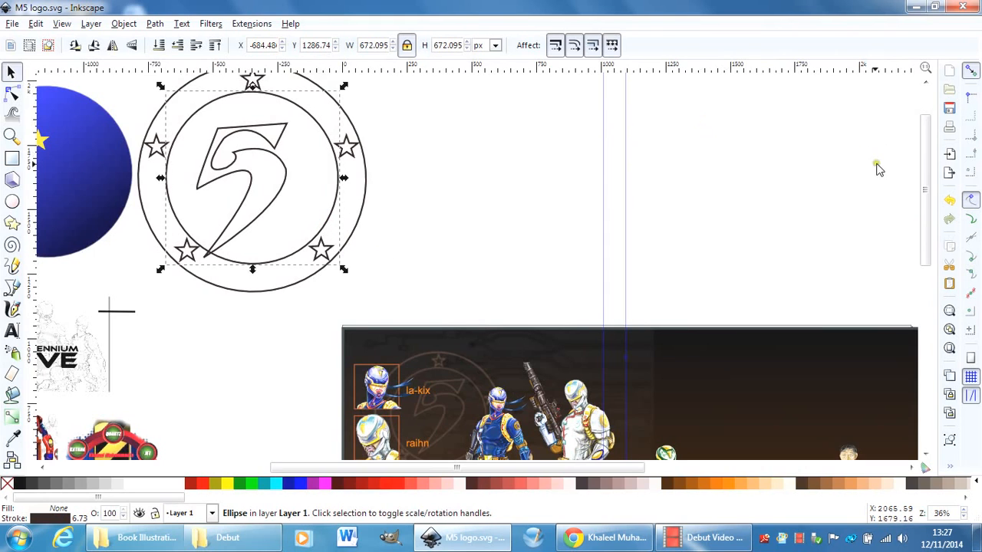
{"action": "left_click_drag", "start_coordinate": [543, 145], "coordinate": [833, 396]}
Scale the white 5 emblem down to about 534 px square and place it on the background above the wheelchair figure.
{"action": "scroll", "coordinate": [927, 194], "scroll_direction": "down", "scroll_amount": 3}
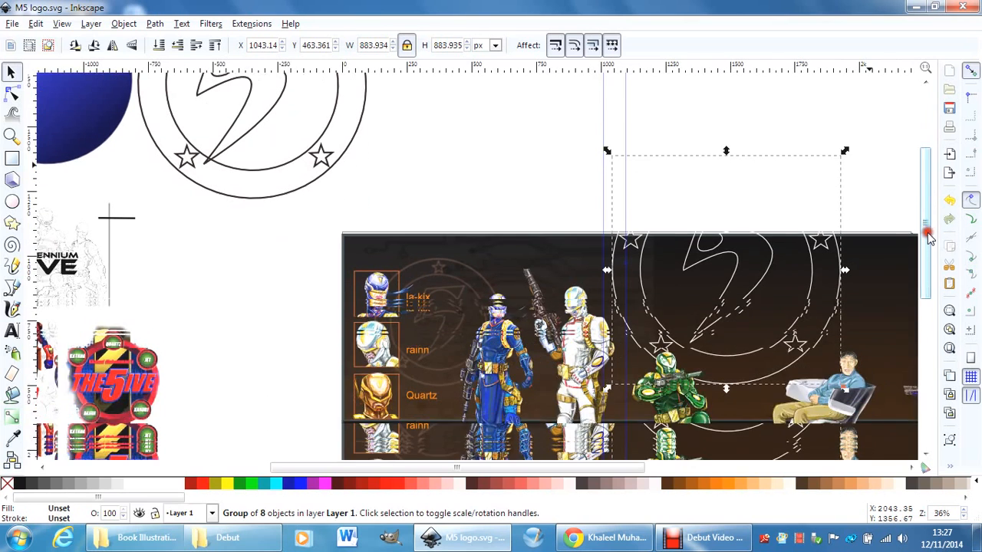
{"action": "left_click_drag", "start_coordinate": [598, 465], "coordinate": [682, 468]}
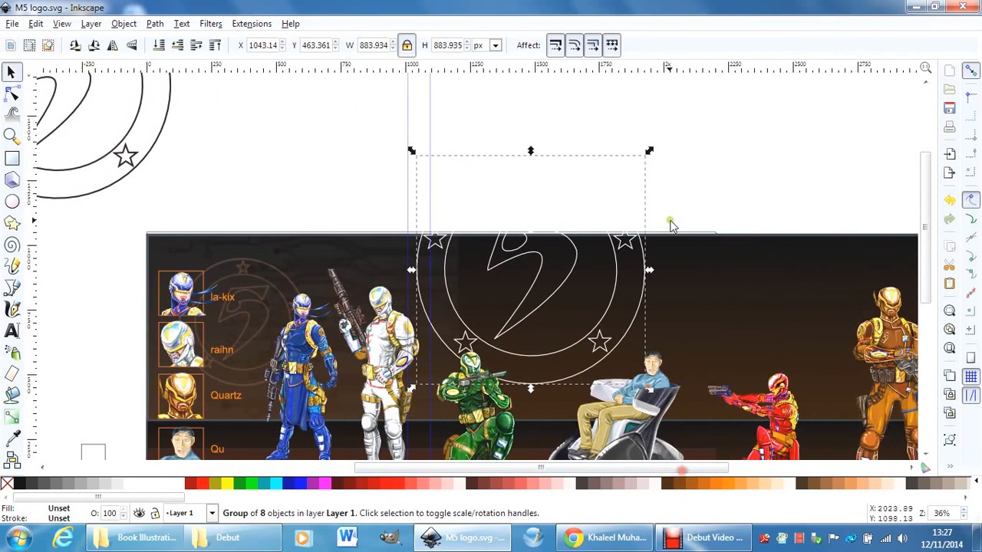
{"action": "left_click_drag", "start_coordinate": [648, 153], "coordinate": [573, 242]}
{"action": "left_click_drag", "start_coordinate": [498, 305], "coordinate": [610, 302]}
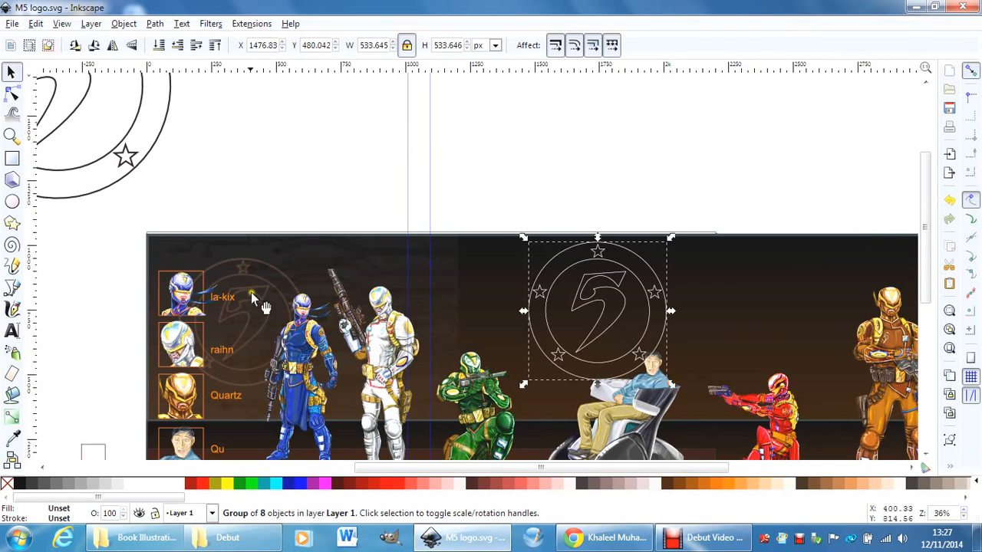
Move the orange figure left, closer to the kneeling red figure.
{"action": "scroll", "coordinate": [843, 306], "scroll_direction": "down", "scroll_amount": 3}
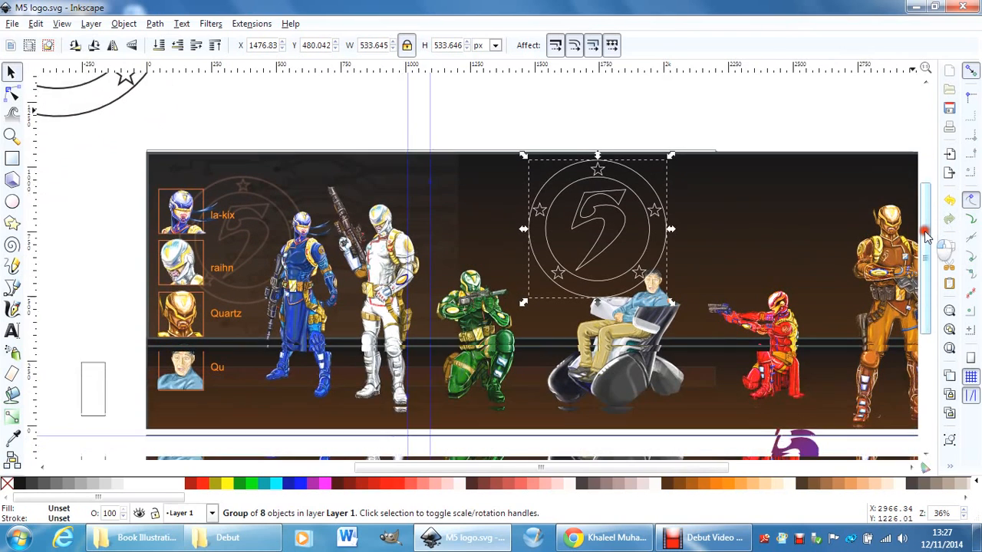
{"action": "left_click_drag", "start_coordinate": [625, 470], "coordinate": [645, 472]}
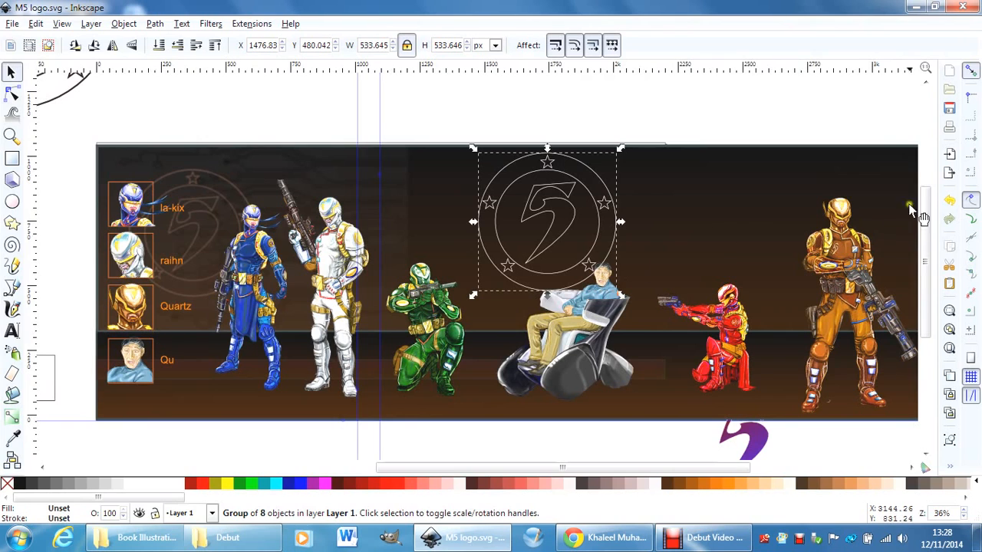
{"action": "left_click_drag", "start_coordinate": [820, 315], "coordinate": [788, 314]}
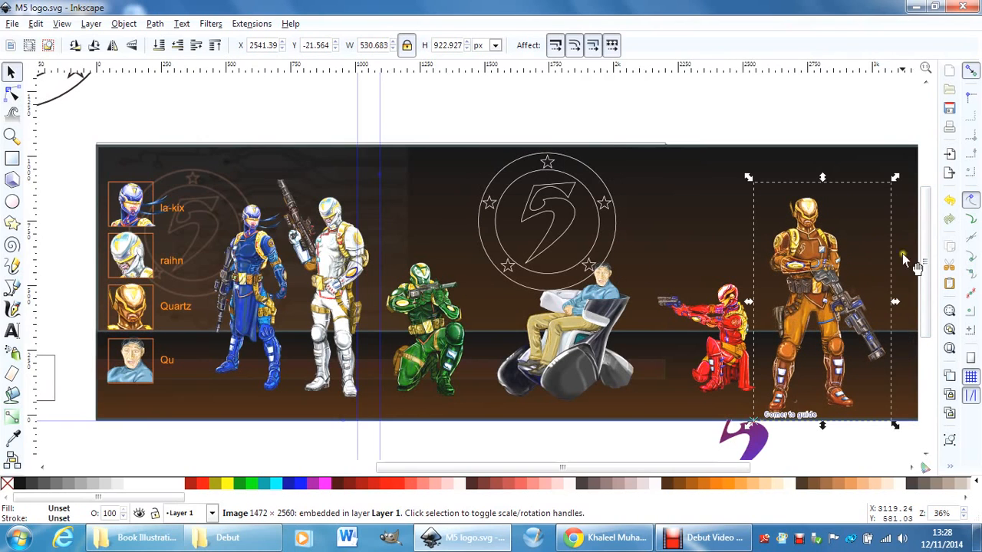
Move the orange figure slightly right, away from the kneeling red figure, and shift the wheelchair figure slightly left.
{"action": "left_click_drag", "start_coordinate": [612, 469], "coordinate": [661, 467]}
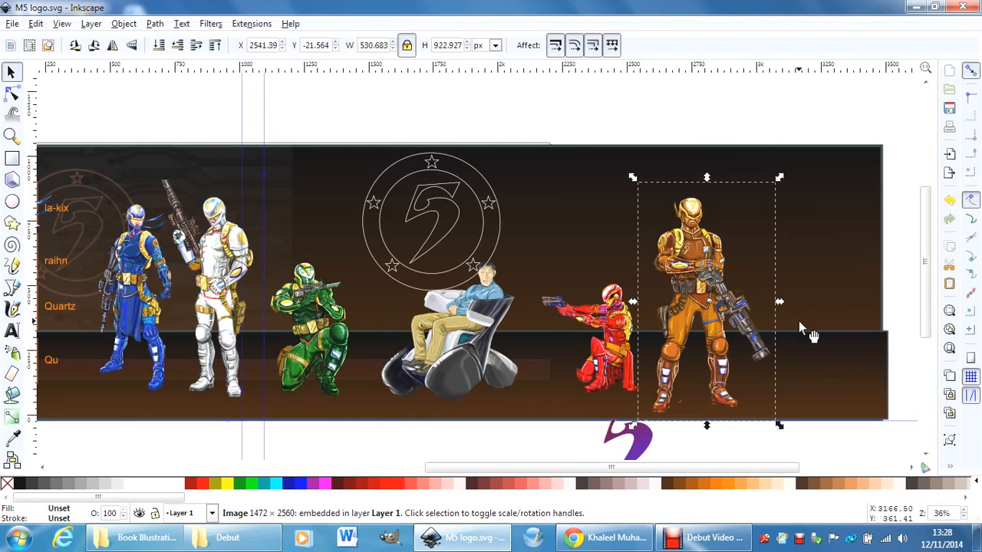
{"action": "left_click_drag", "start_coordinate": [691, 299], "coordinate": [681, 404]}
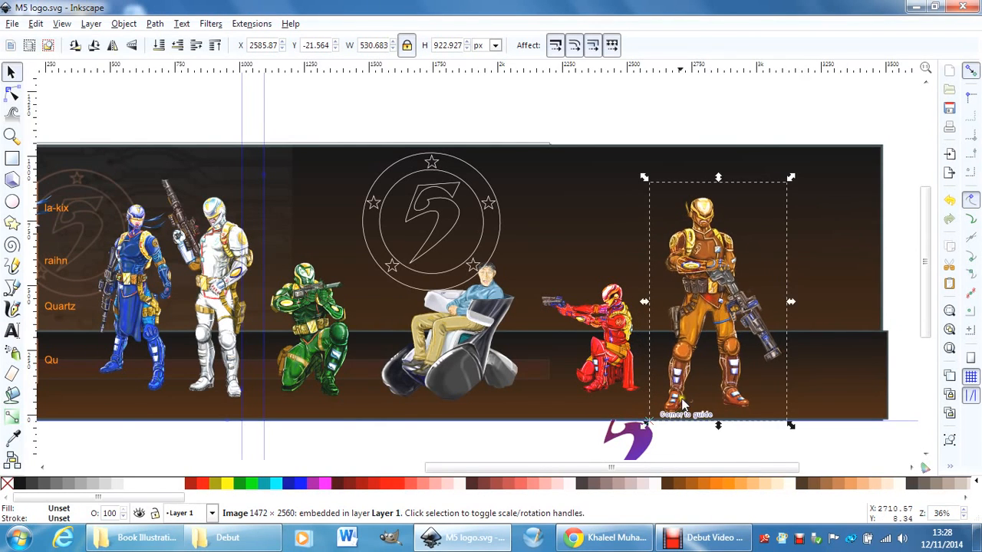
{"action": "left_click", "coordinate": [633, 441]}
{"action": "left_click_drag", "start_coordinate": [617, 469], "coordinate": [579, 466]}
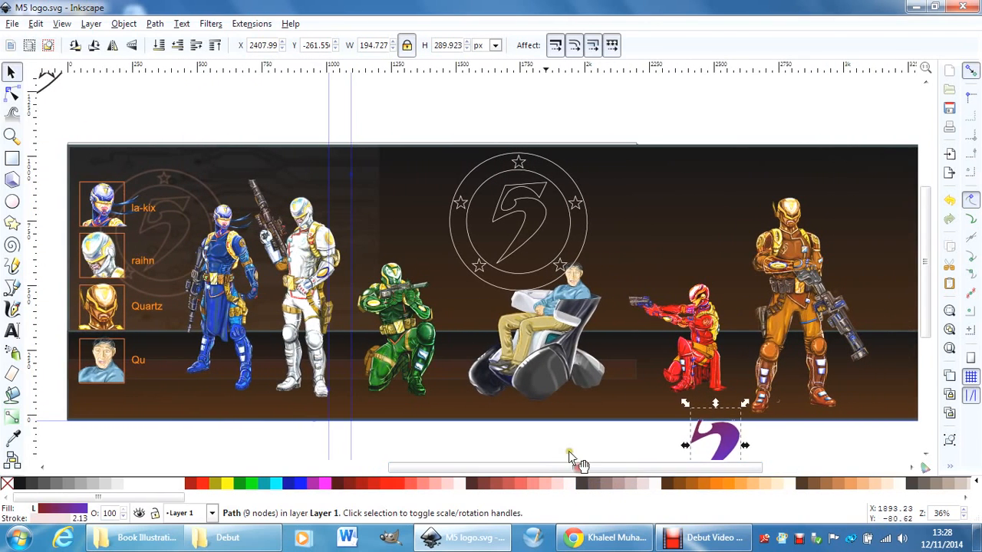
{"action": "left_click_drag", "start_coordinate": [532, 356], "coordinate": [521, 353]}
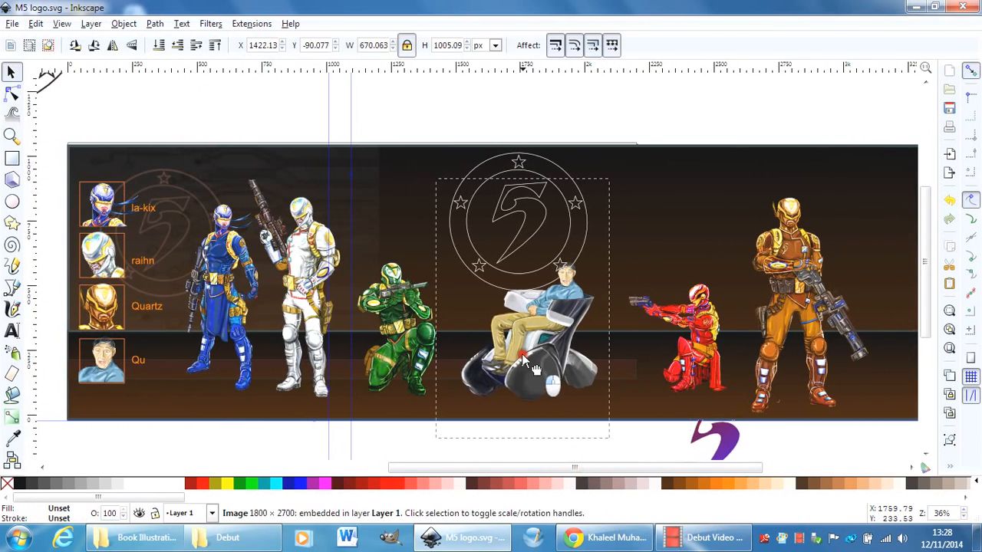
Enlarge the kneeling red figure to about 110% and nudge it left, then move the orange figure slightly right to make room.
{"action": "left_click", "coordinate": [678, 357]}
{"action": "left_click_drag", "start_coordinate": [732, 270], "coordinate": [742, 261]}
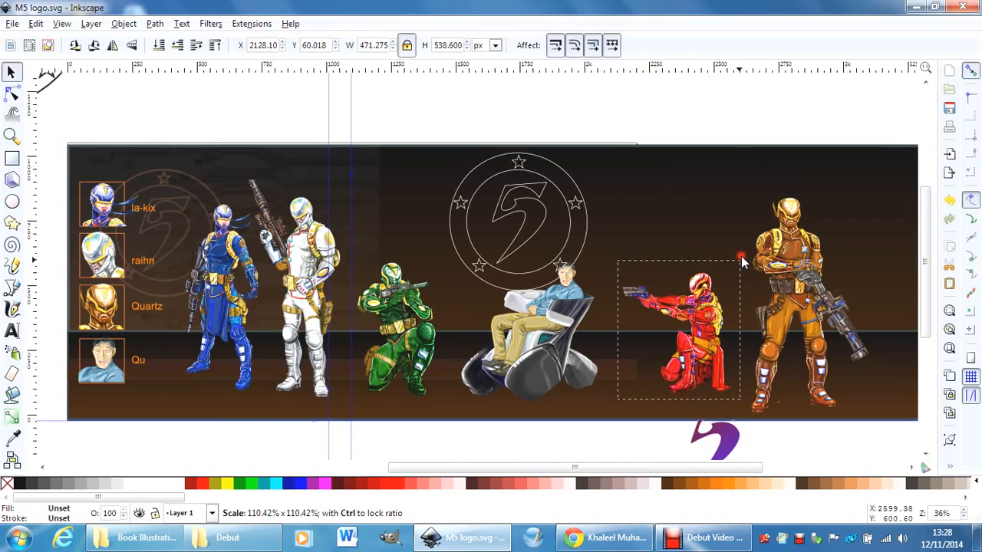
{"action": "left_click_drag", "start_coordinate": [697, 341], "coordinate": [692, 340]}
{"action": "left_click_drag", "start_coordinate": [789, 302], "coordinate": [800, 291]}
Select the white outlined 5 emblem group above the wheelchair figure.
{"action": "left_click", "coordinate": [521, 217]}
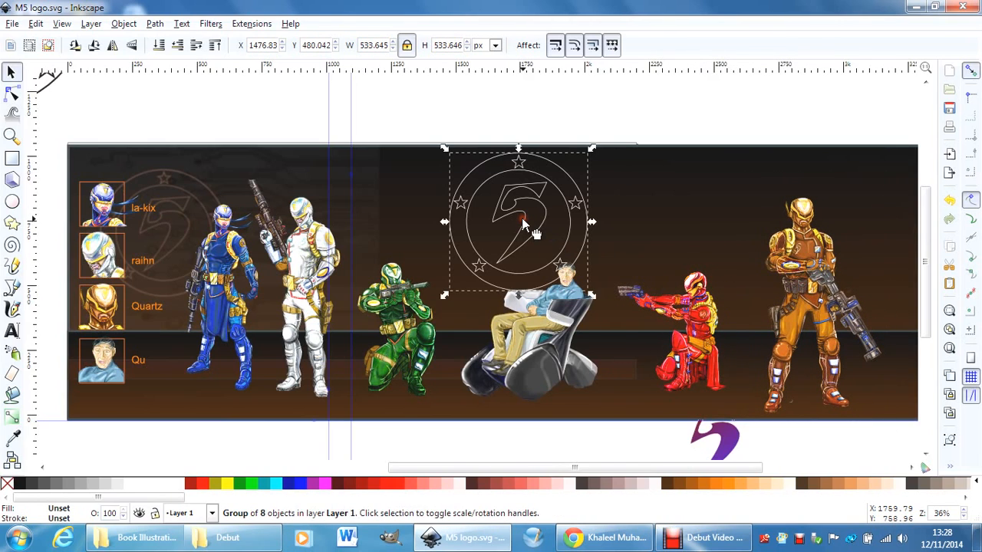